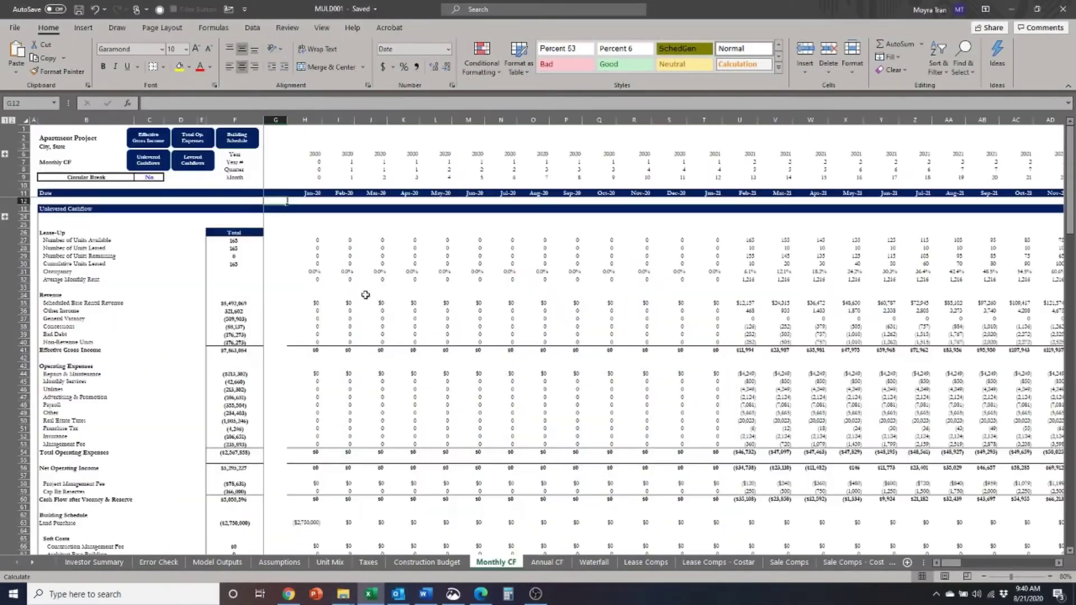
# Scroll Monthly CF to the Construction section and select interest reserve rows 154–155 and cell J153.
pyautogui.scroll(-20, 360, 240)
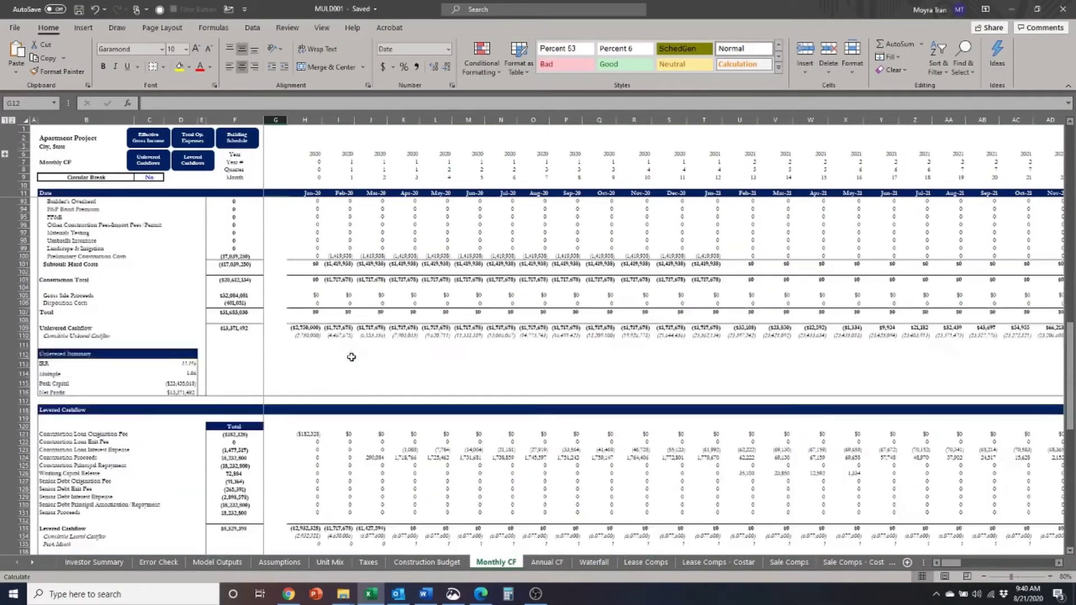
pyautogui.scroll(-1, 355, 307)
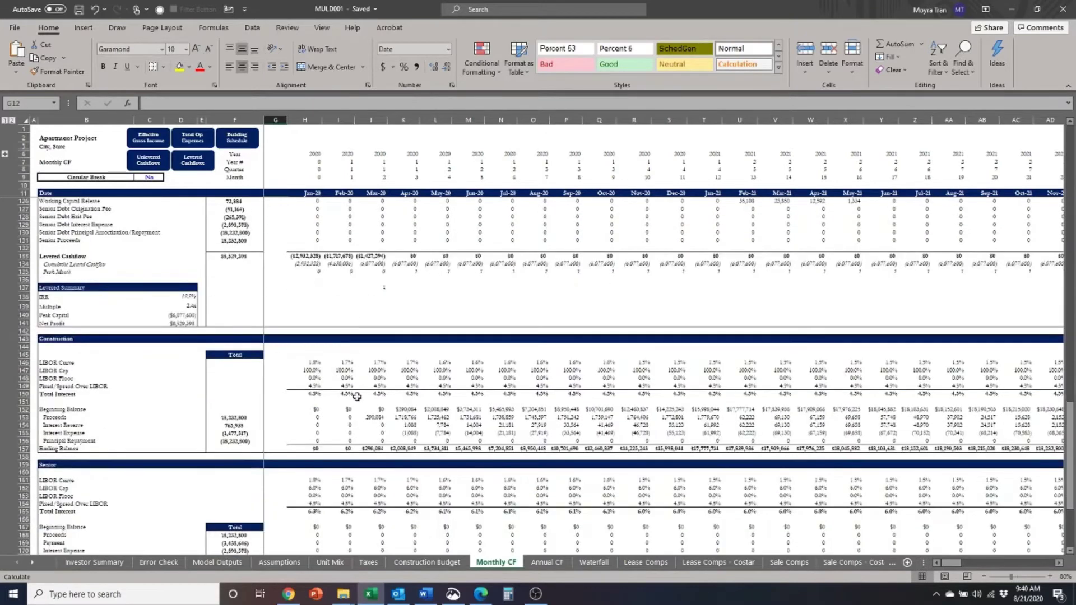
pyautogui.click(81, 424)
pyautogui.moveTo(23, 425); pyautogui.dragTo(23, 434)
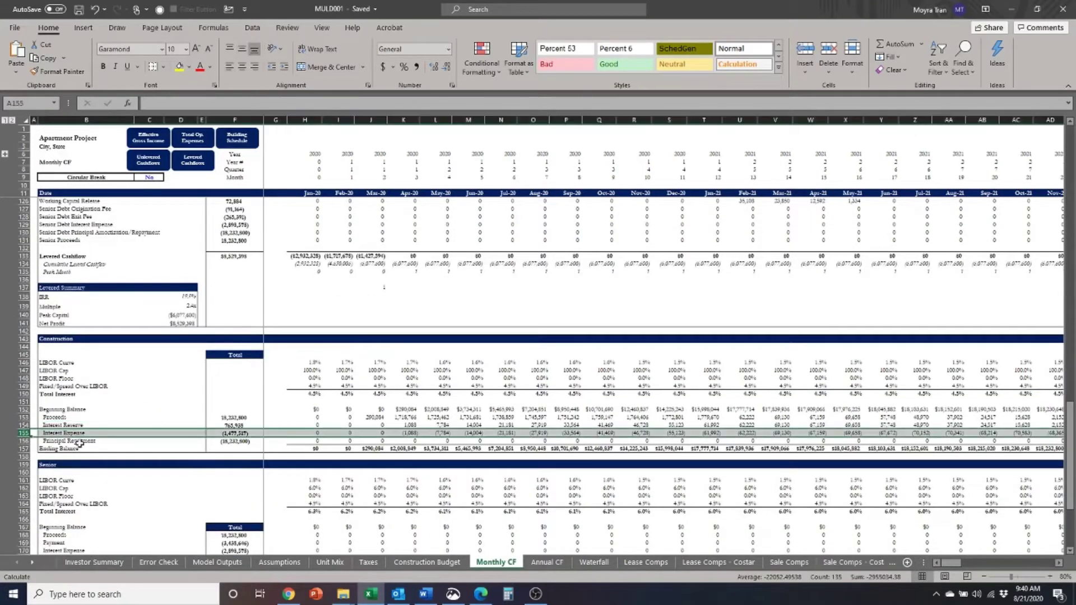
pyautogui.scroll(-3, 336, 365)
pyautogui.click(376, 348)
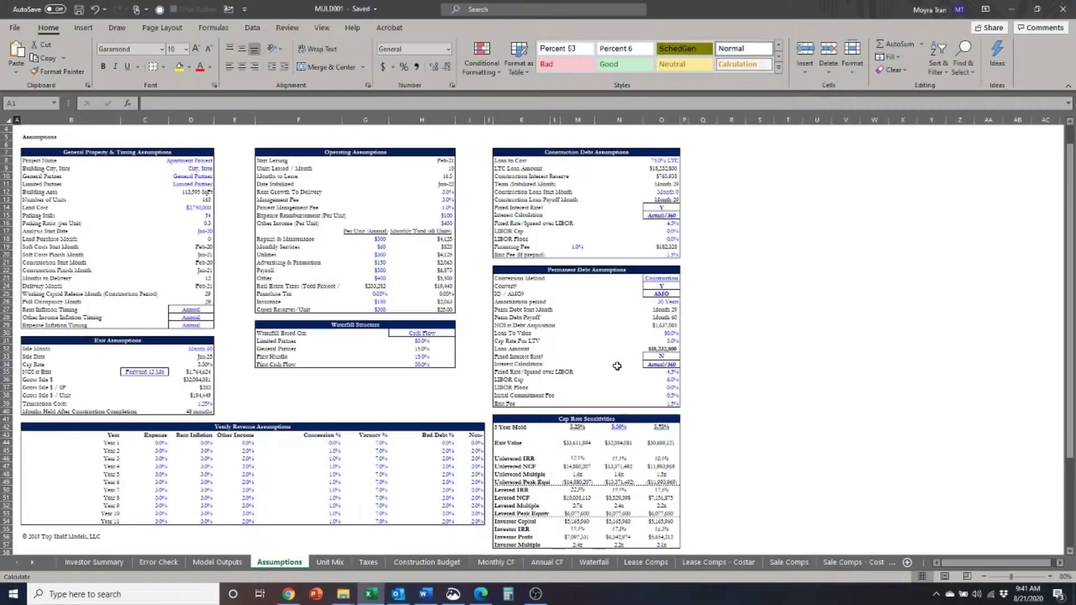
# Select the permanent loan's spread in O35, zoom Assumptions to 110%, and return to the top.
pyautogui.click(664, 371)
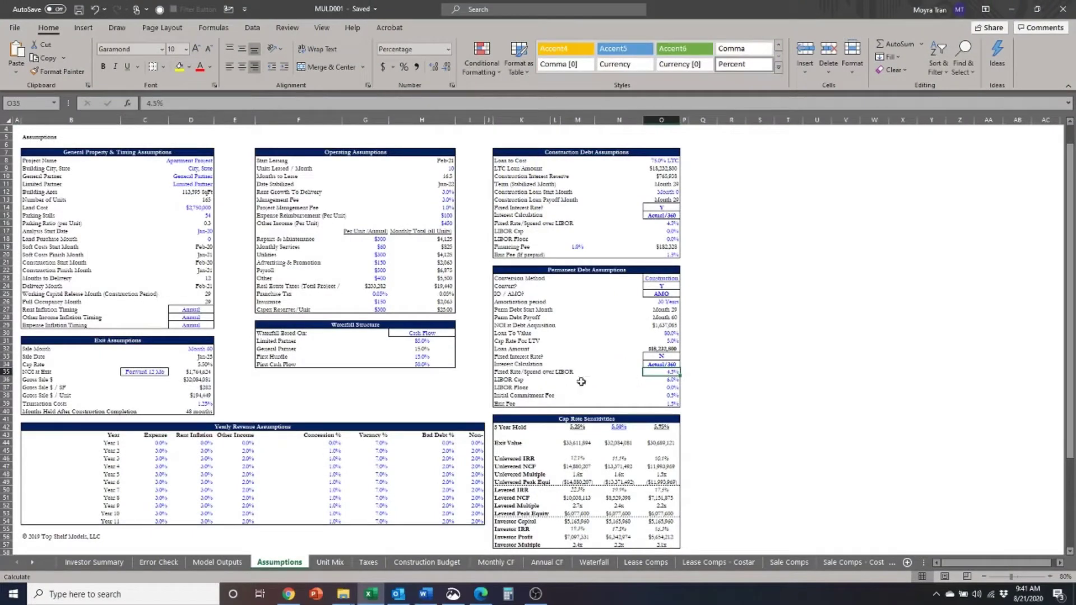
pyautogui.click(1046, 577)
pyautogui.click(1046, 577)
pyautogui.click(1046, 577)
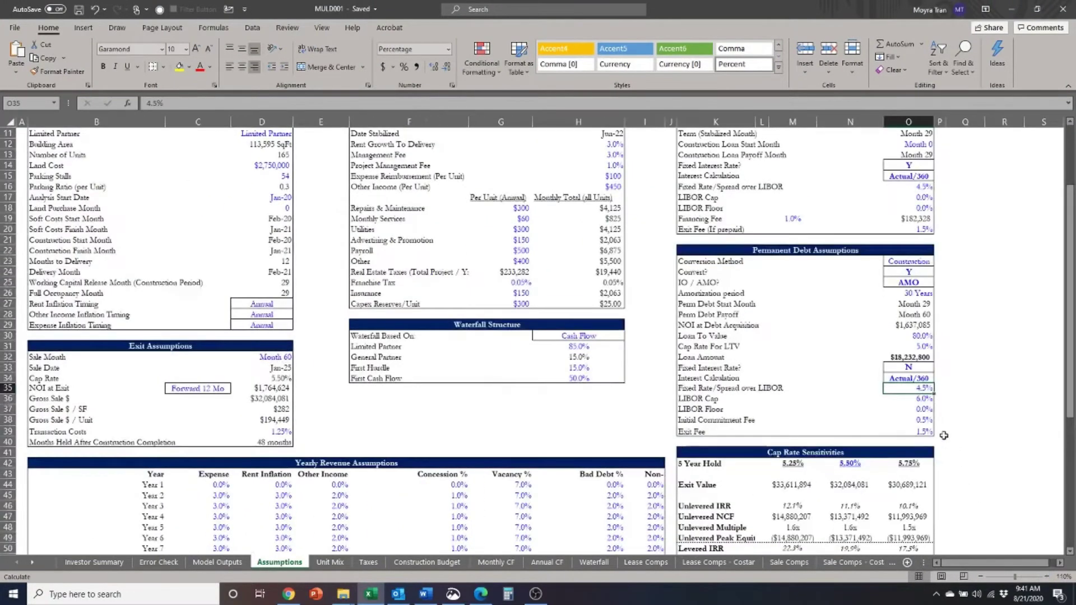
pyautogui.scroll(-1, 826, 385)
pyautogui.scroll(-2, 827, 384)
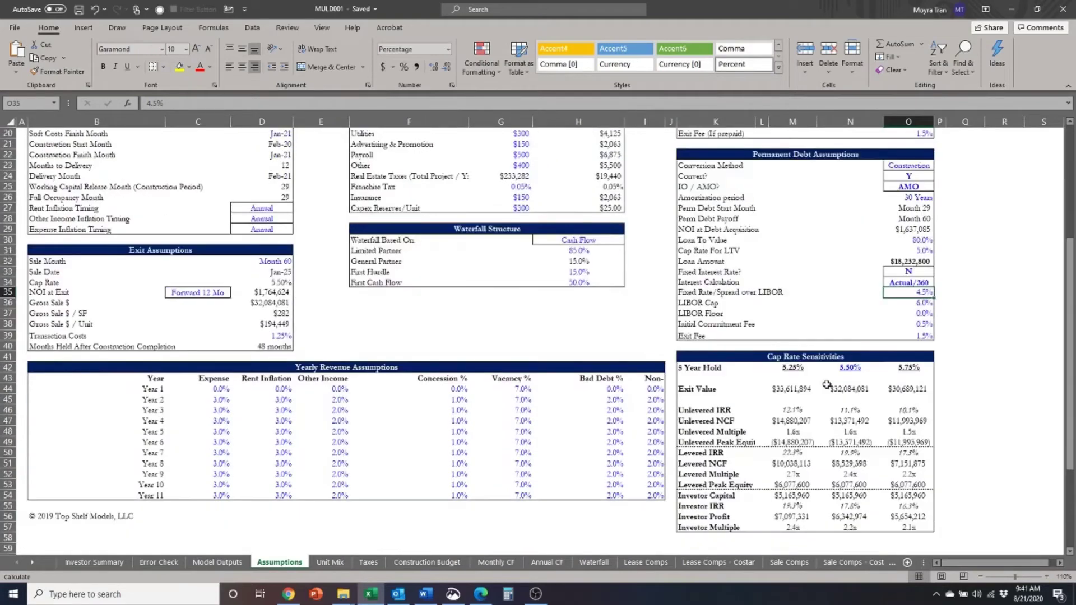
pyautogui.scroll(7, 827, 384)
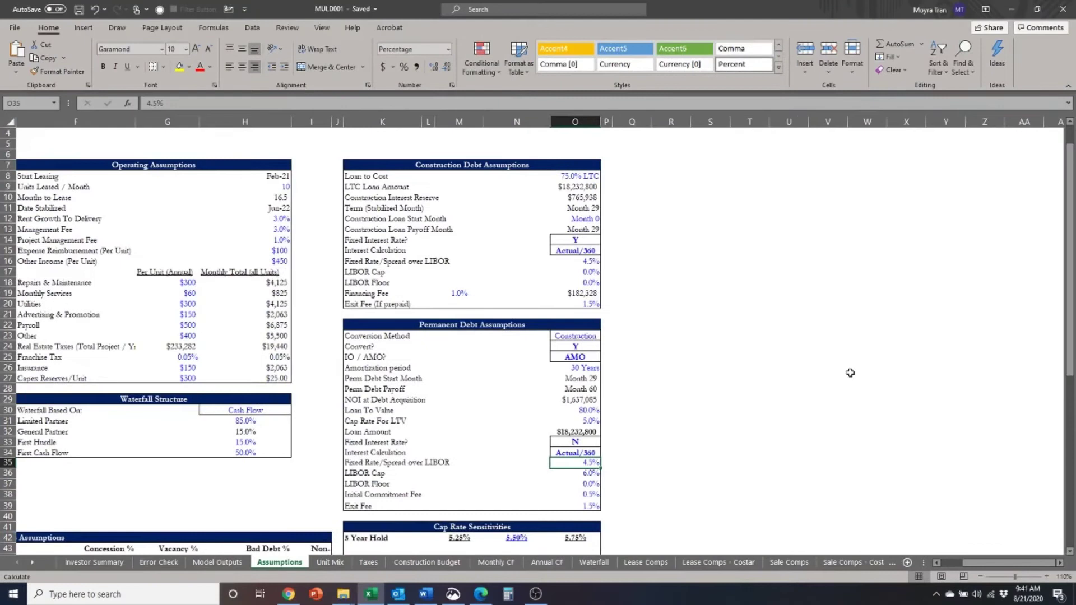
# Enter 1500000 in V24 and format it as Accounting ($1,500,000.00).
pyautogui.write('1500000')
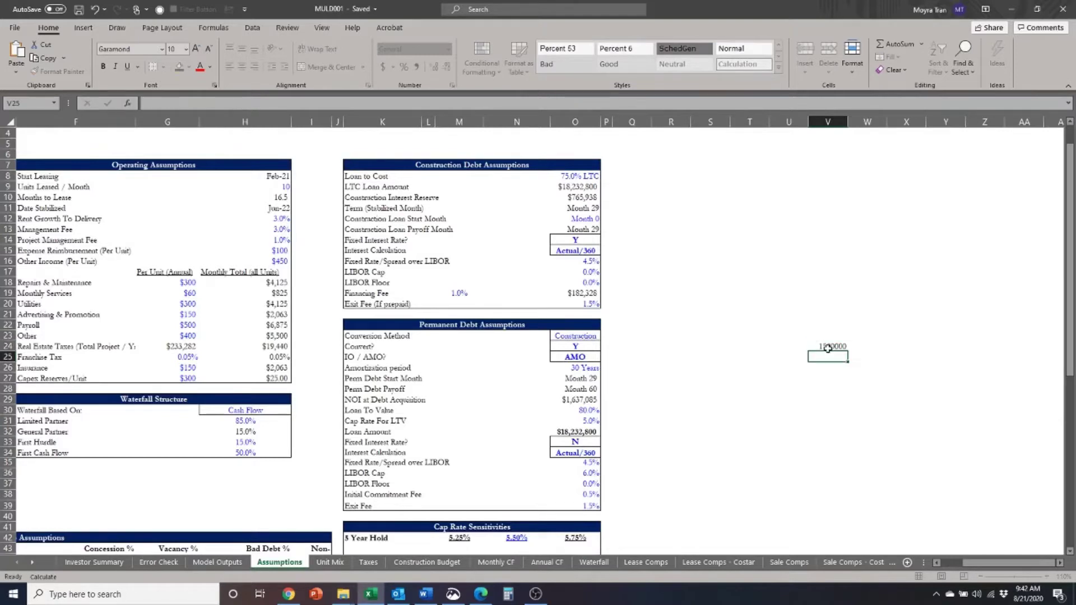
pyautogui.hotkey('ctrl', 'Return')
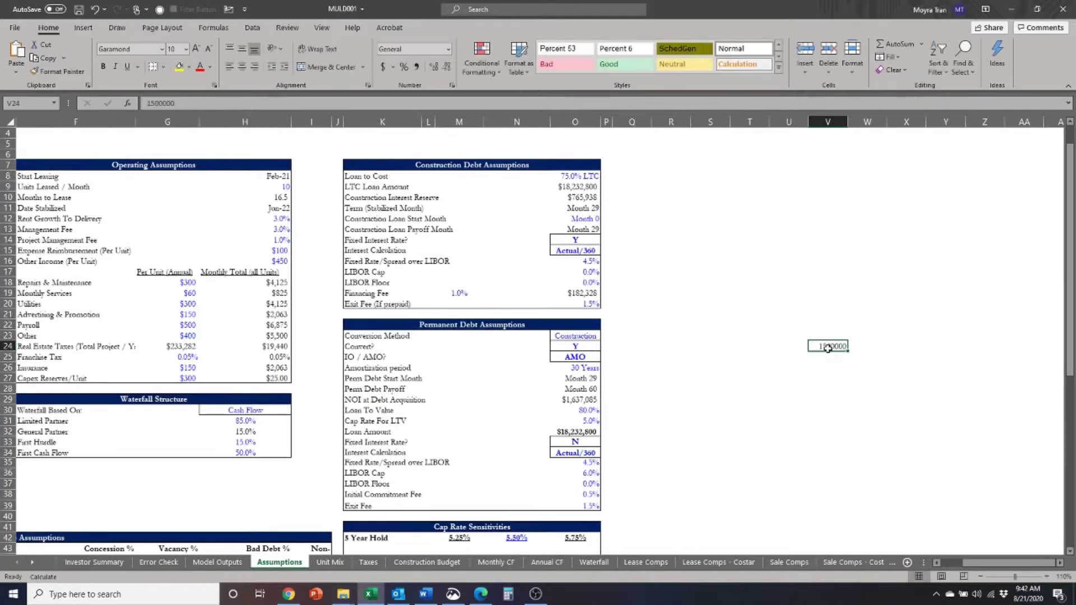
pyautogui.click(383, 67)
# Copy the 4.5% construction spread from O16 into V25 and give it a border.
pyautogui.click(821, 357)
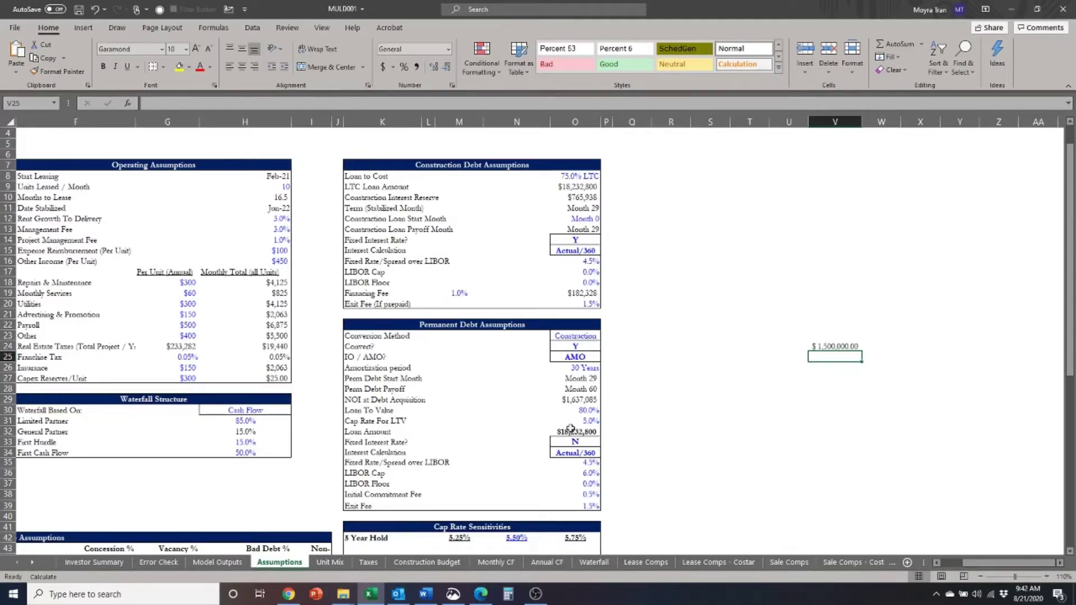
pyautogui.click(586, 263)
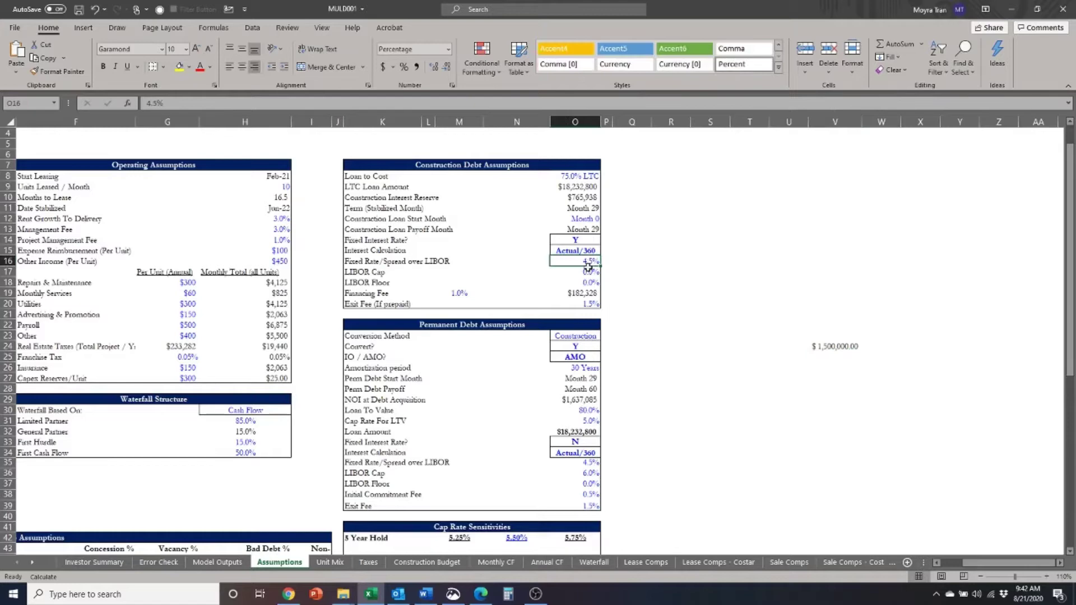
pyautogui.hotkey('ctrl', 'c')
pyautogui.click(835, 359)
pyautogui.hotkey('ctrl', 'v')
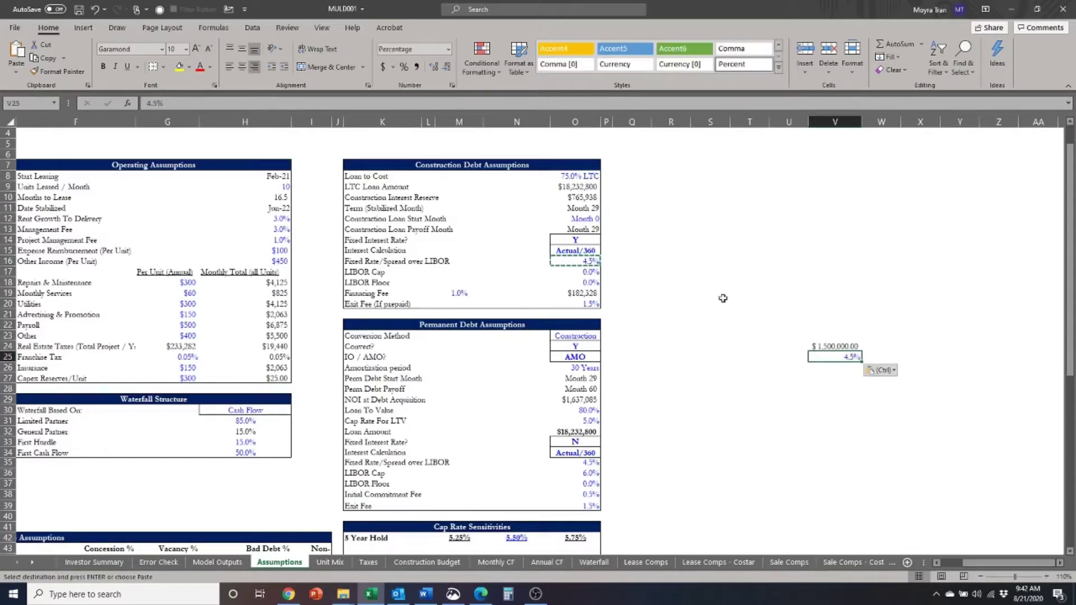
pyautogui.click(161, 68)
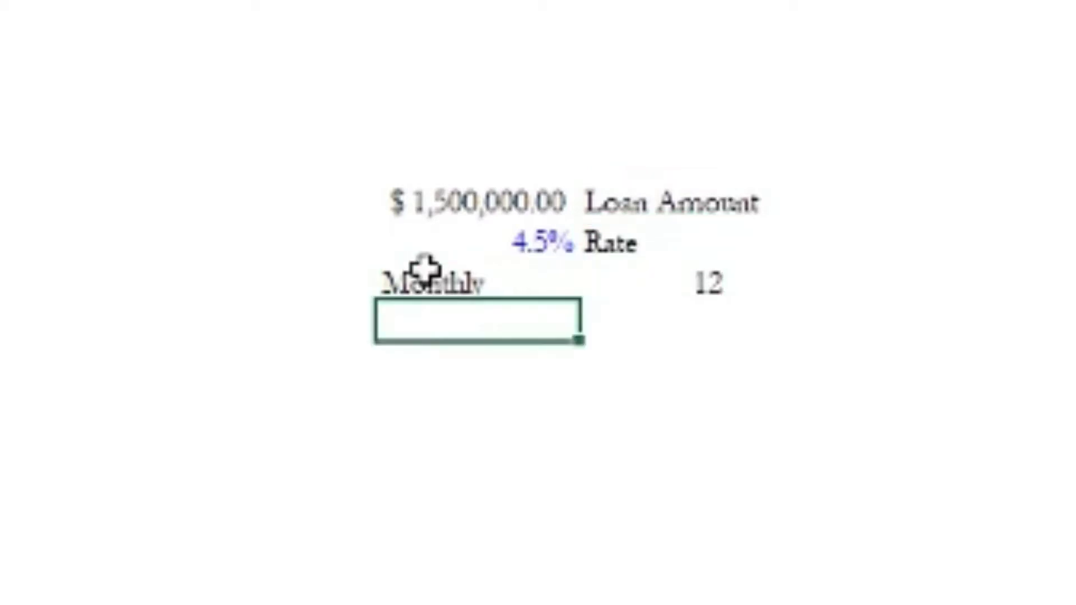
# Enter =V24*(V25/12) in V28 for a monthly interest of $5,625.00.
pyautogui.write('=')
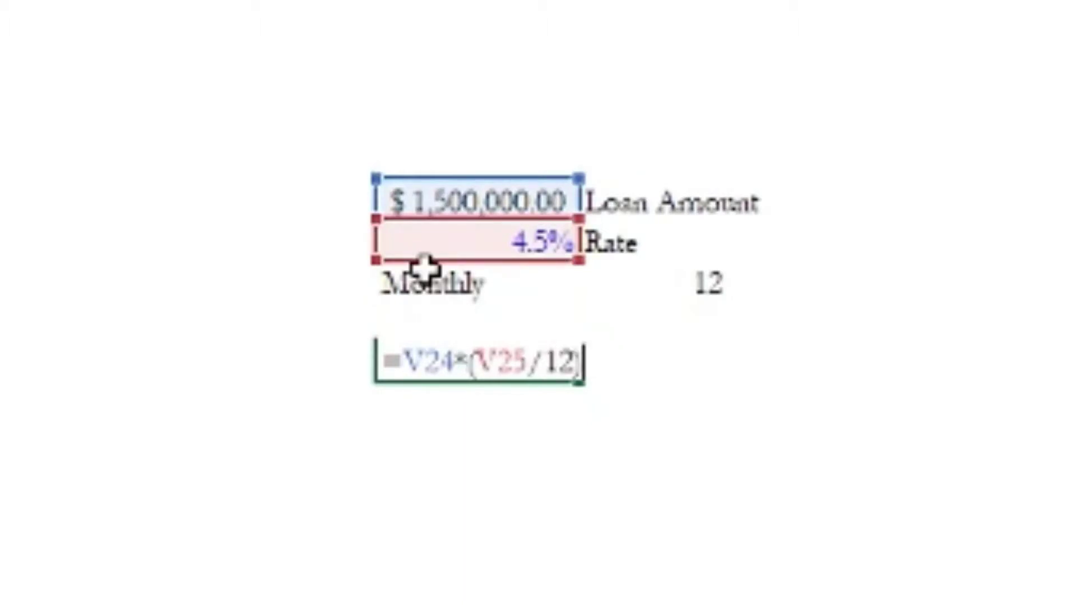
pyautogui.press('Return')
pyautogui.press('Up')
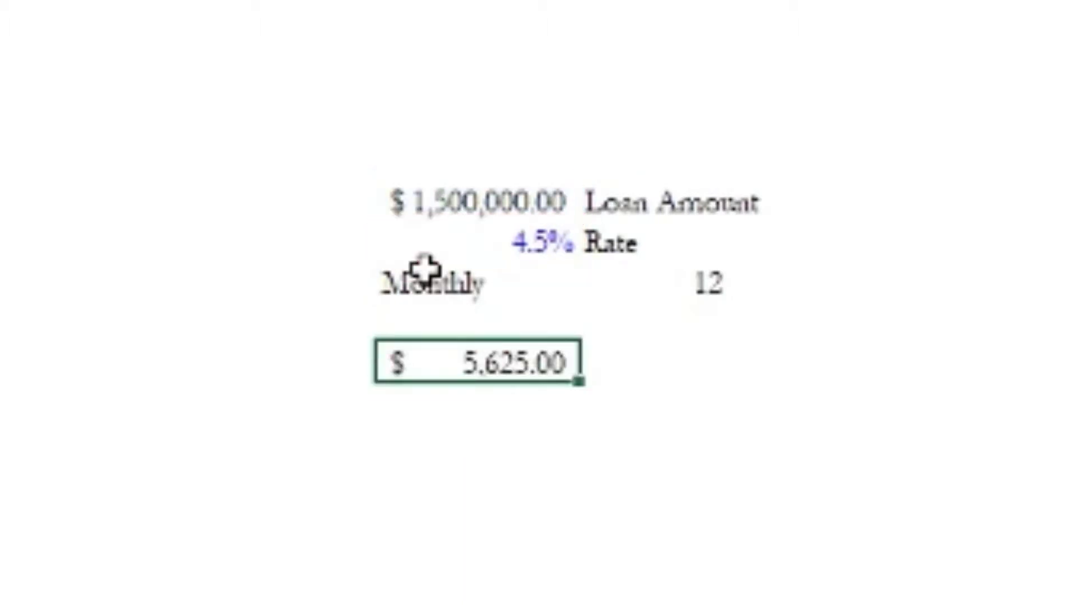
pyautogui.press('Down')
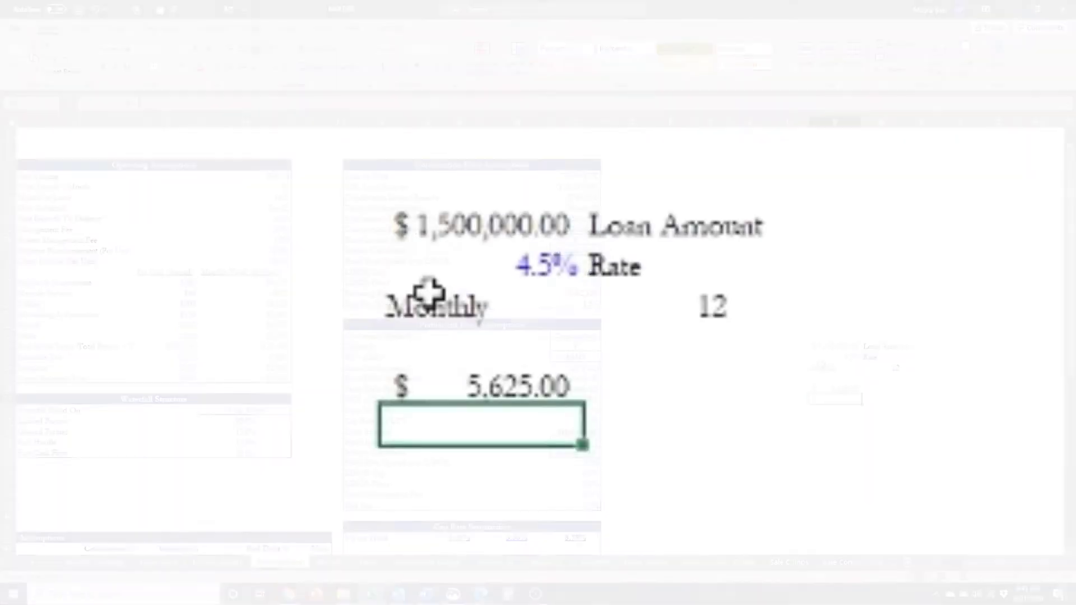
# Enter =V24*(V25/1) in V29 for an annual interest of $67,500.00.
pyautogui.press('F2')
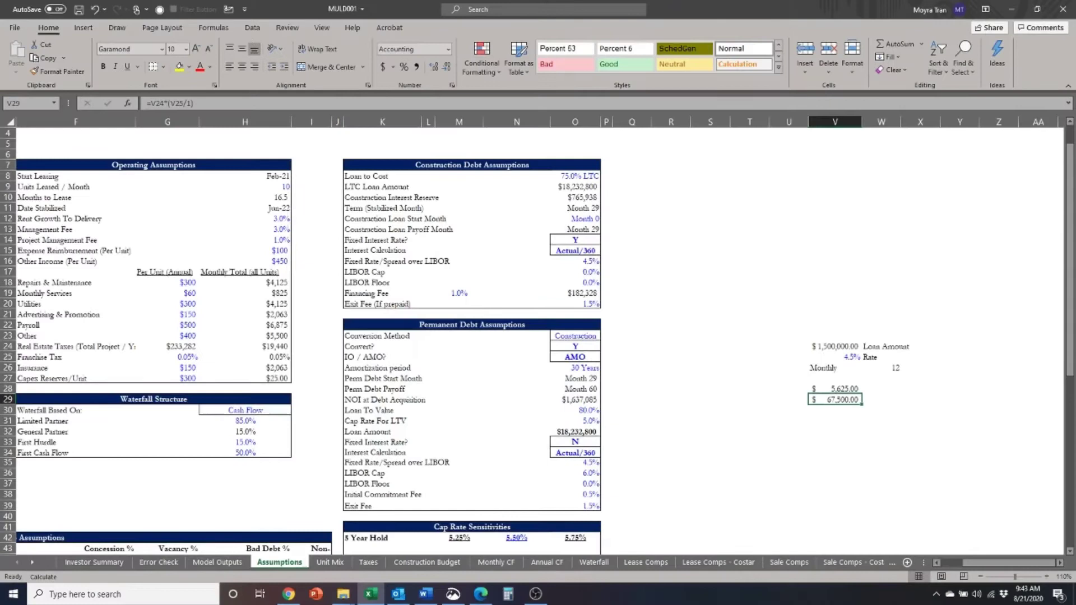
pyautogui.click(426, 594)
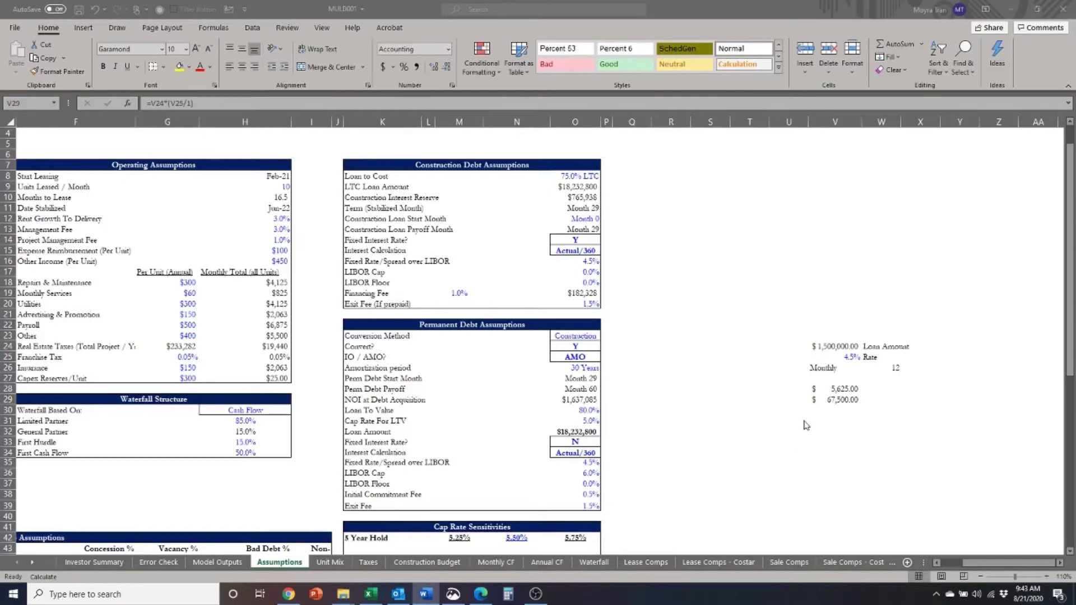
pyautogui.hotkey('alt', 'Tab')
pyautogui.moveTo(976, 557); pyautogui.dragTo(947, 560)
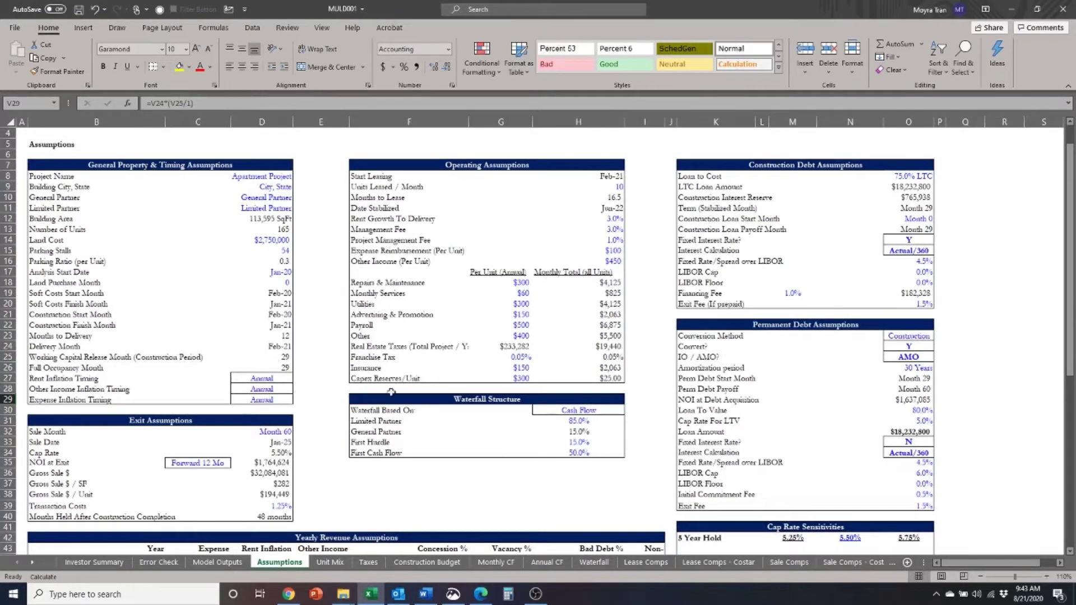
# On Monthly CF, select H155 and open its Jan-20 Interest Expense formula in the formula bar.
pyautogui.click(857, 231)
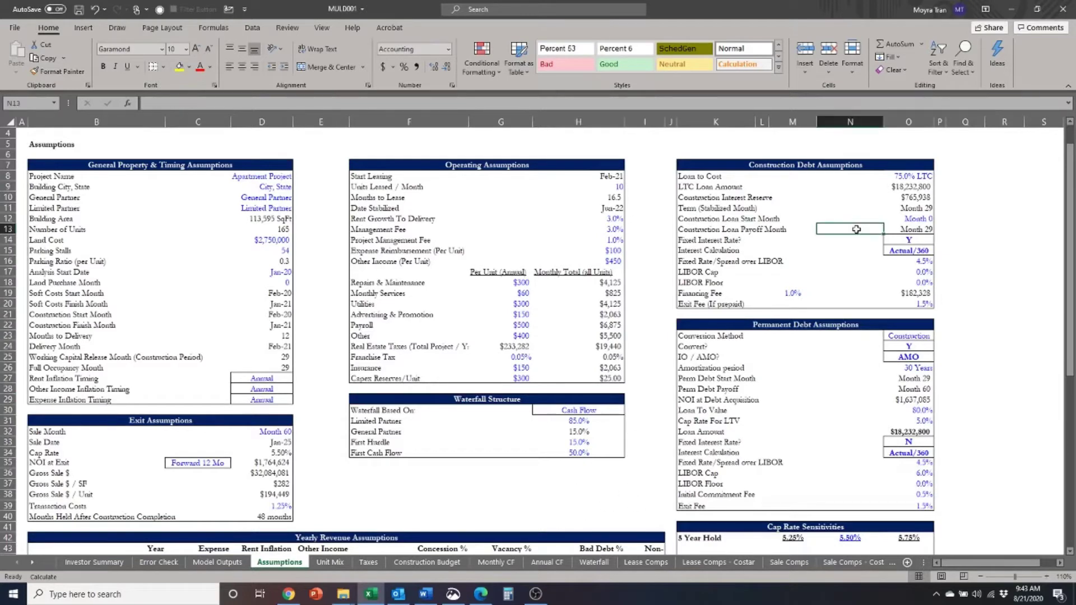
pyautogui.click(777, 443)
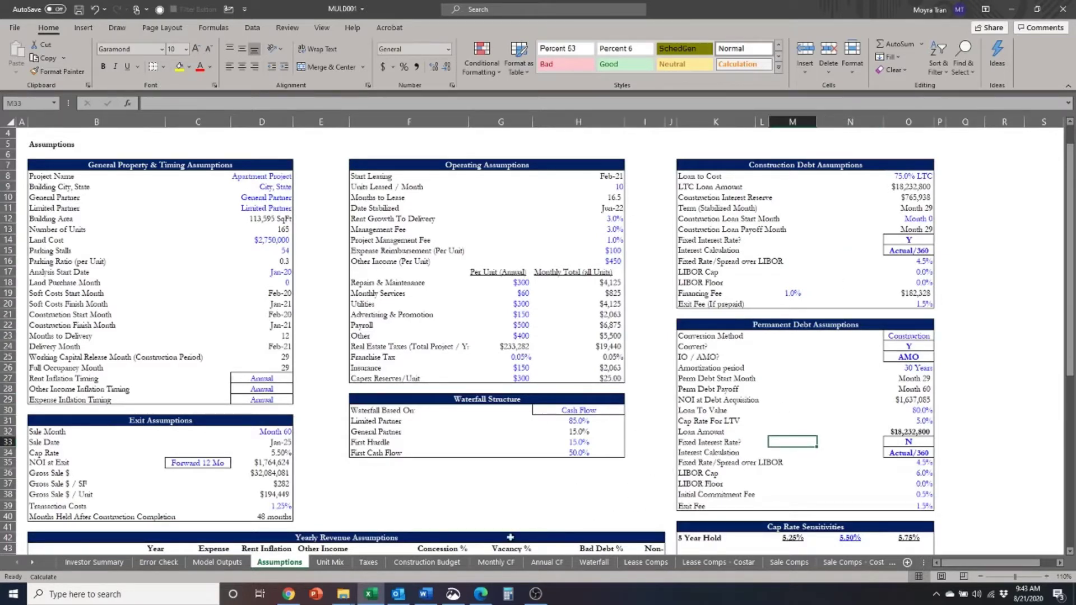
pyautogui.click(496, 562)
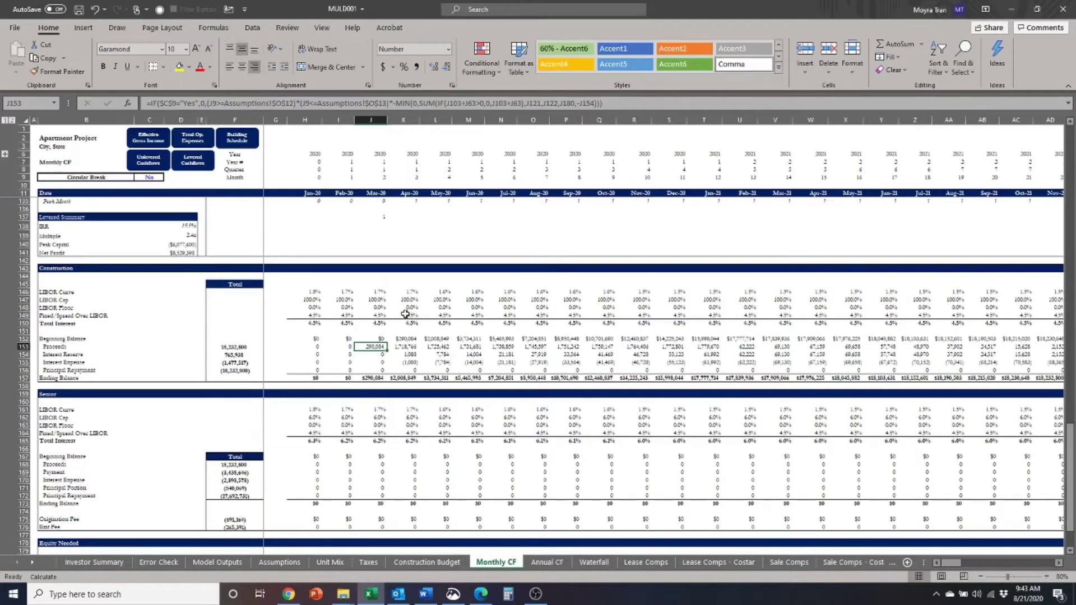
pyautogui.scroll(-3, 404, 314)
pyautogui.scroll(1, 260, 296)
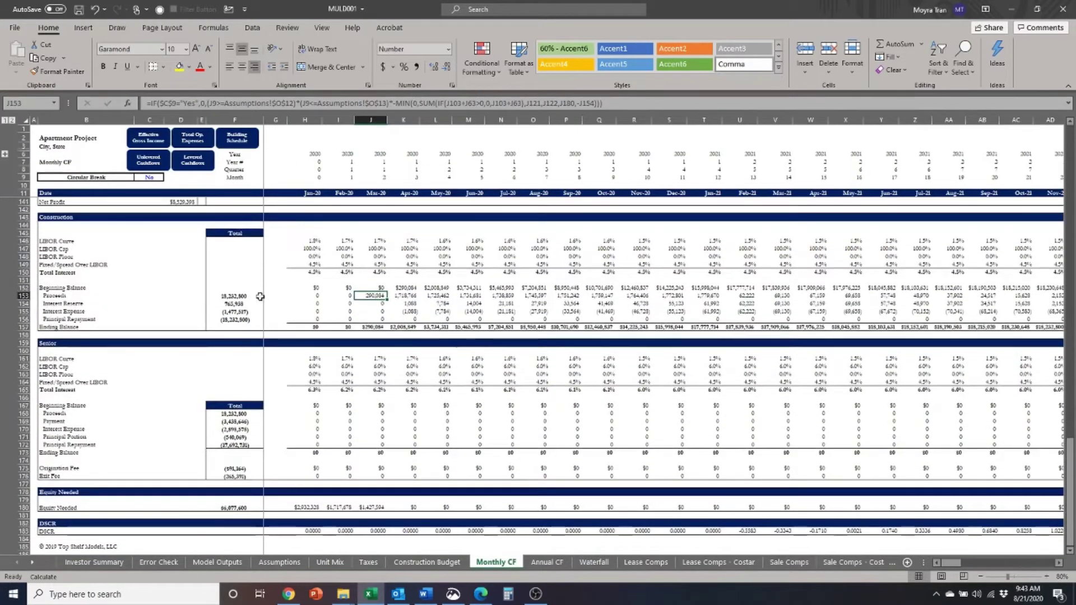
pyautogui.click(23, 312)
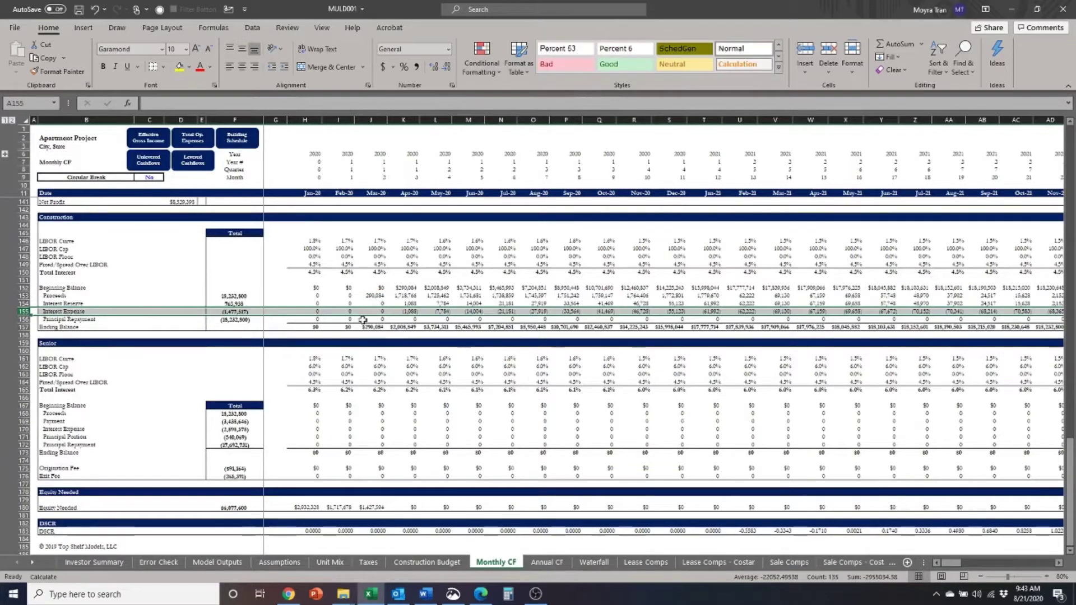
pyautogui.click(312, 311)
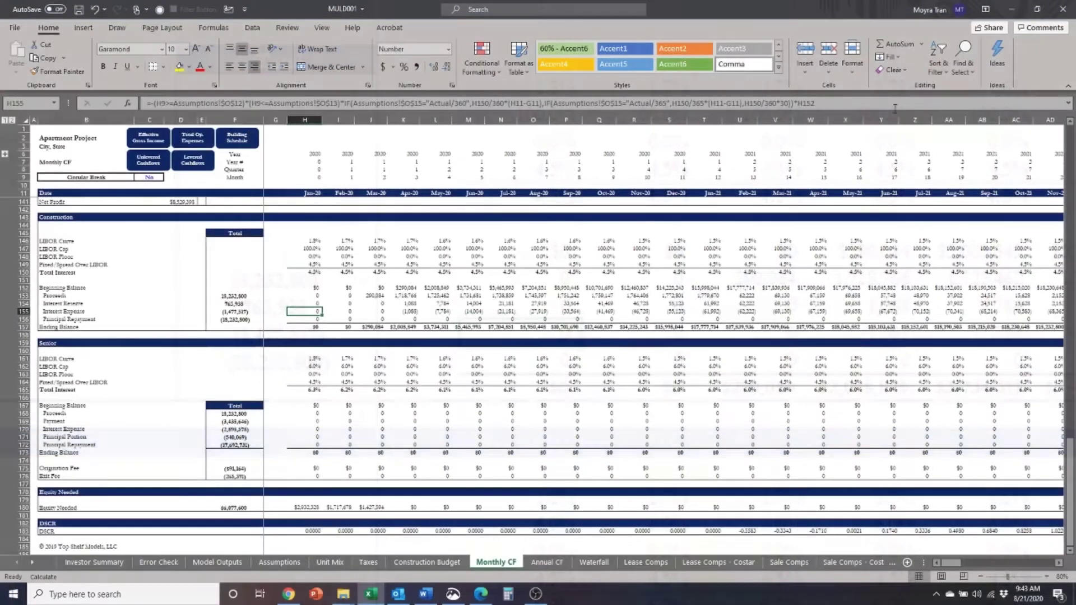
pyautogui.click(865, 103)
pyautogui.hotkey('ctrl', 'v')
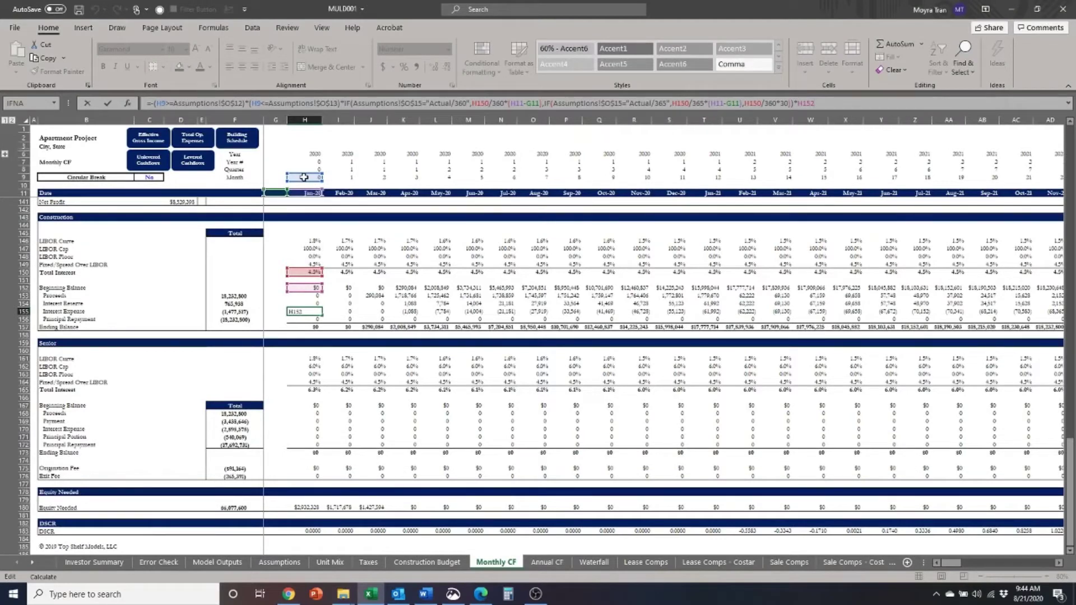
pyautogui.press('Return')
pyautogui.click(427, 562)
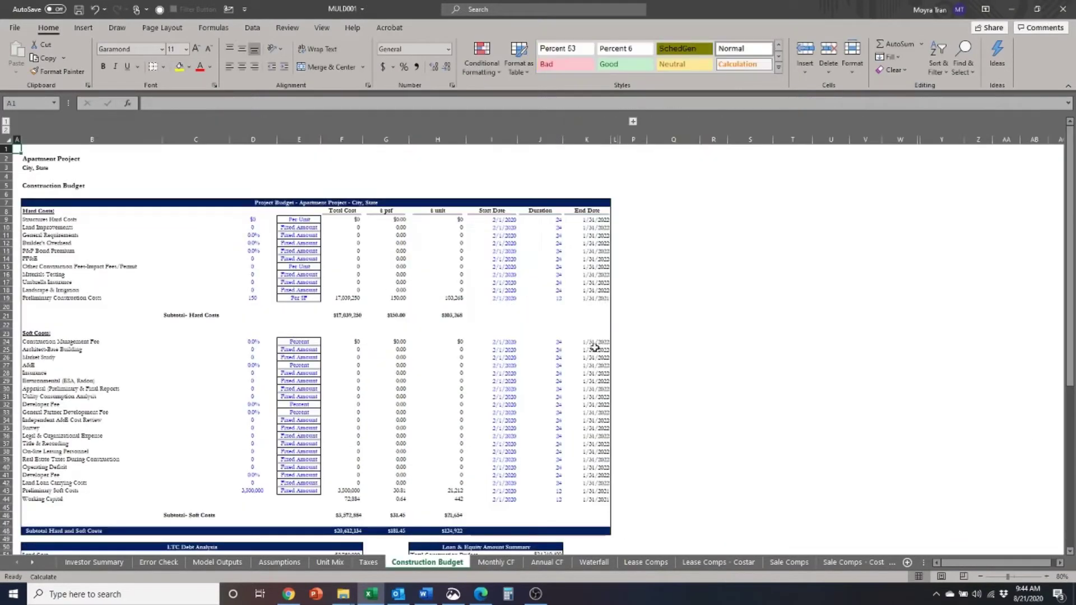
pyautogui.click(279, 562)
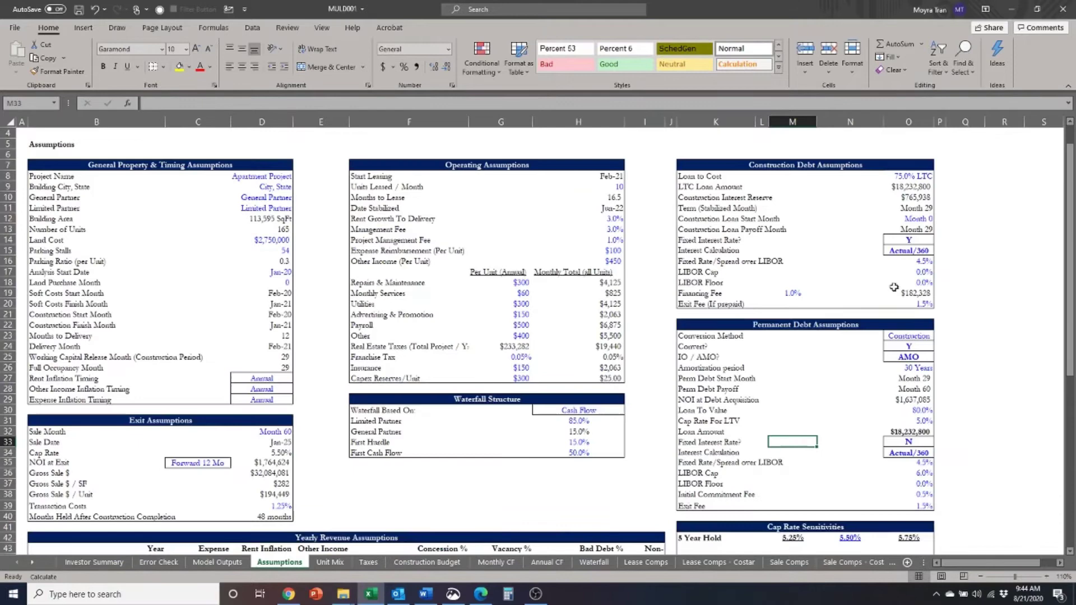
pyautogui.click(909, 229)
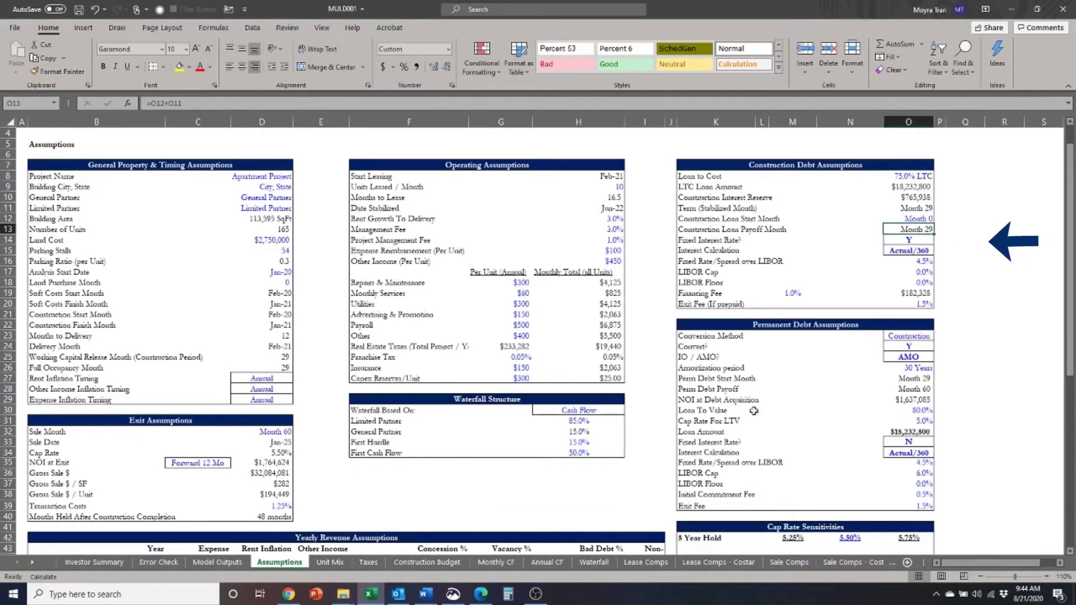
pyautogui.click(504, 567)
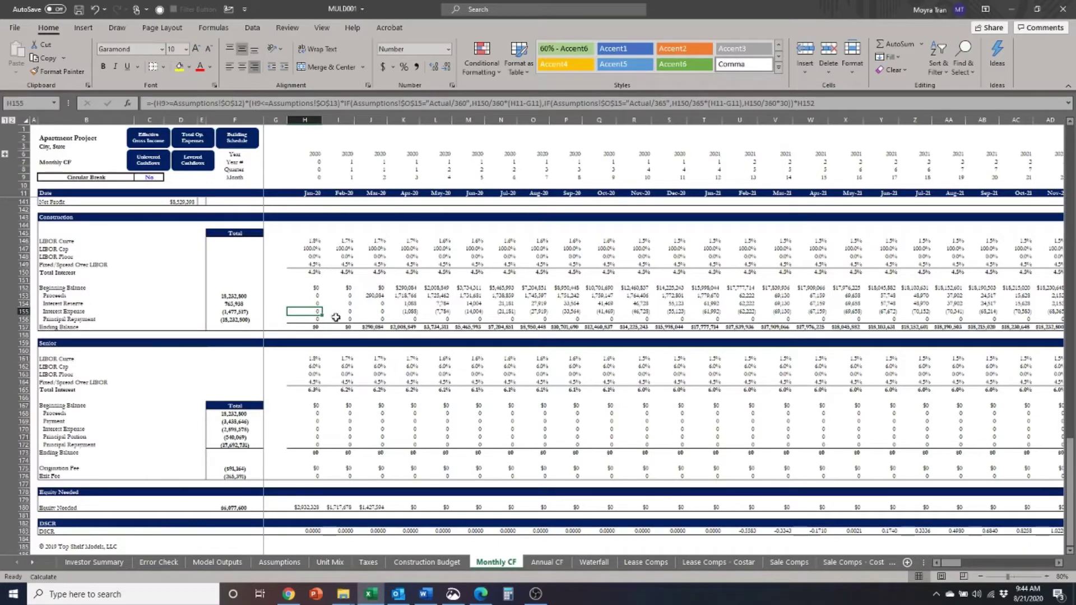
pyautogui.click(307, 303)
pyautogui.press('Right')
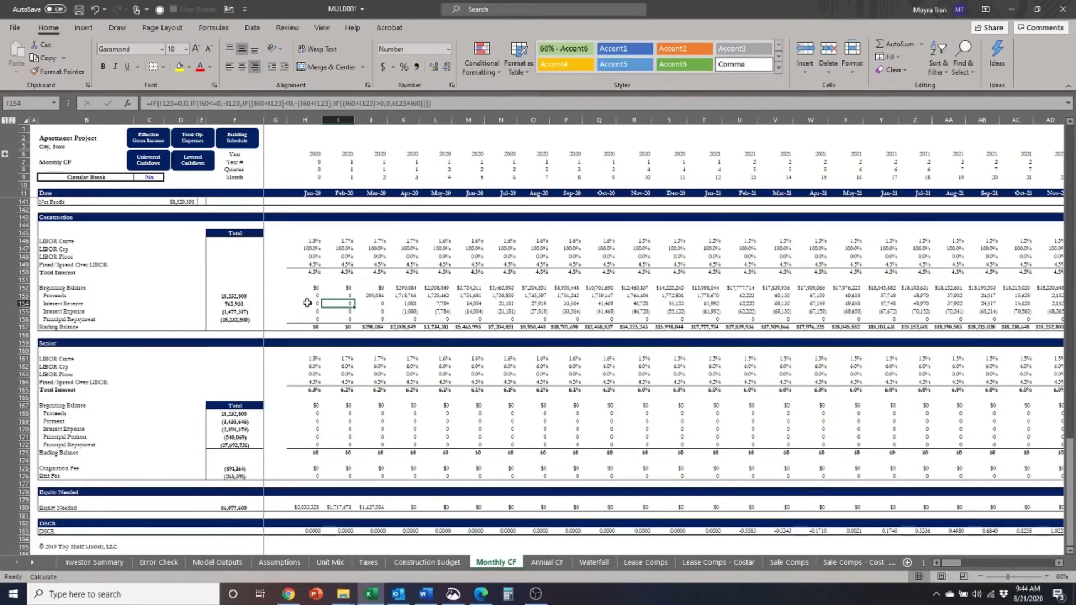
pyautogui.press('Right')
pyautogui.press('Left')
pyautogui.press('Left')
pyautogui.press('Right')
pyautogui.press('Right')
pyautogui.press('Up')
pyautogui.press('Left')
pyautogui.press('Left')
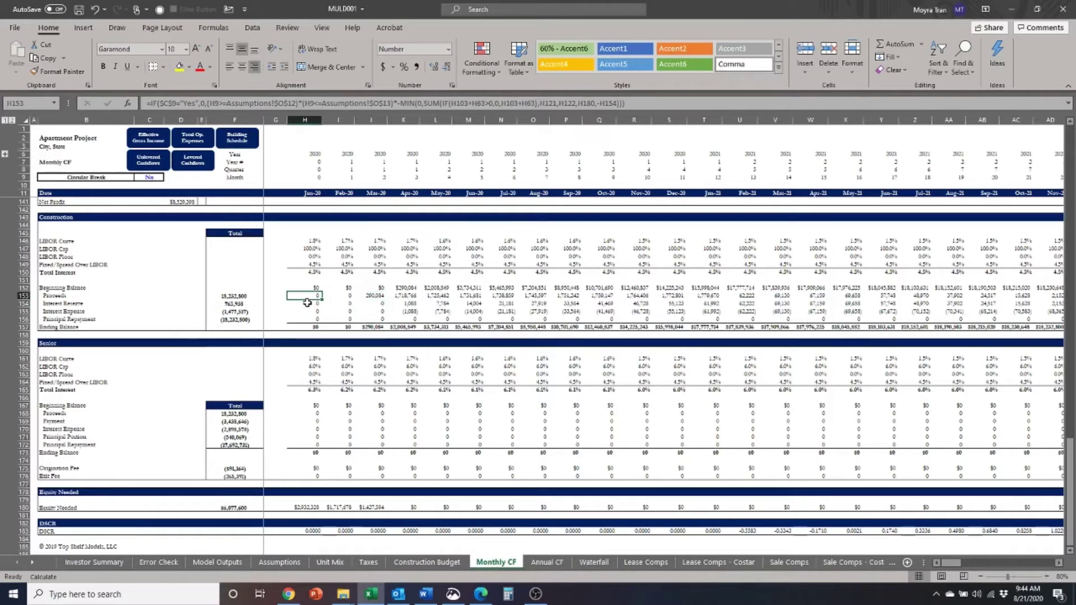
pyautogui.moveTo(308, 507); pyautogui.dragTo(365, 507)
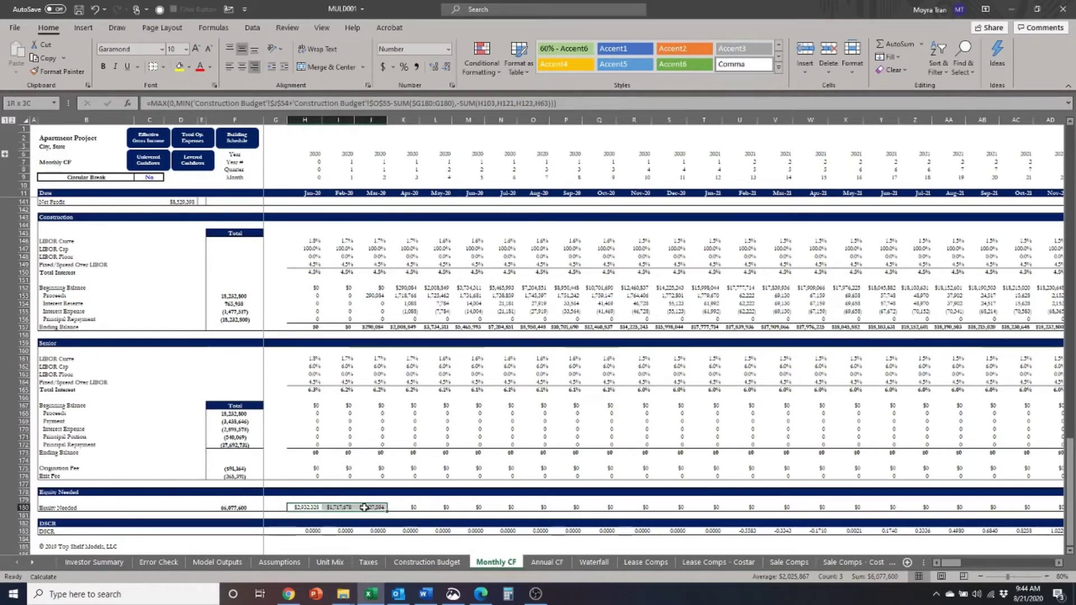
pyautogui.click(371, 296)
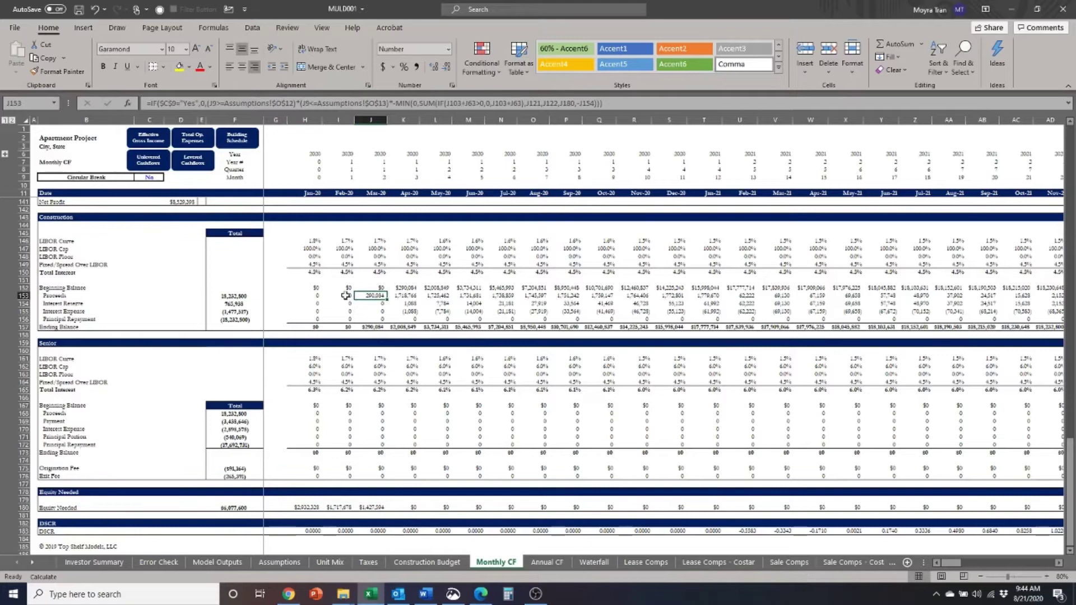
pyautogui.click(316, 296)
pyautogui.press('Right')
pyautogui.press('Right')
pyautogui.press('Right')
pyautogui.press('Down')
pyautogui.press('Down')
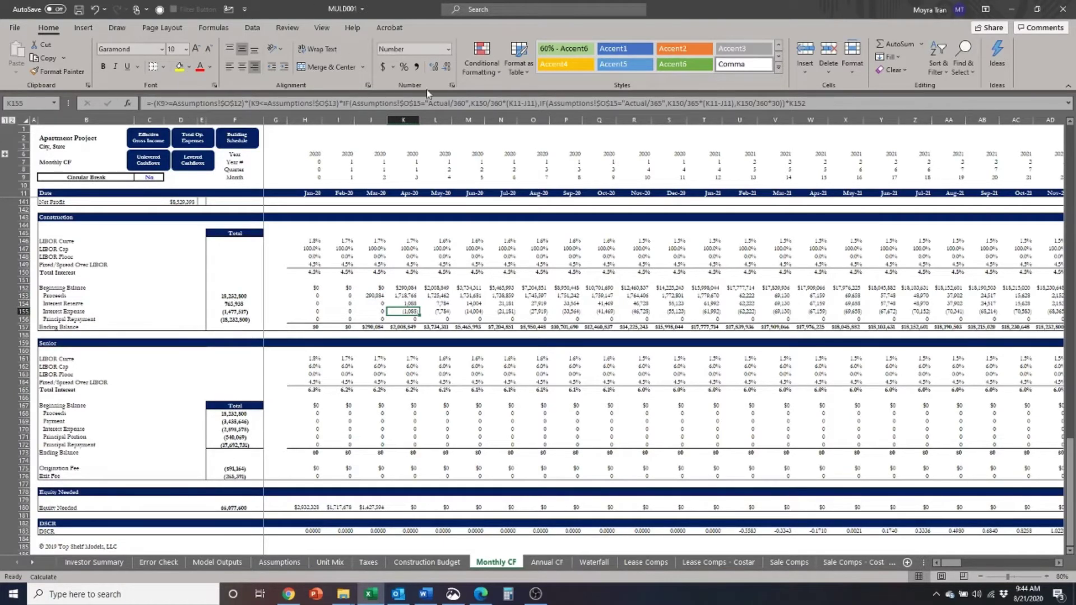
pyautogui.press('F2')
pyautogui.click(422, 104)
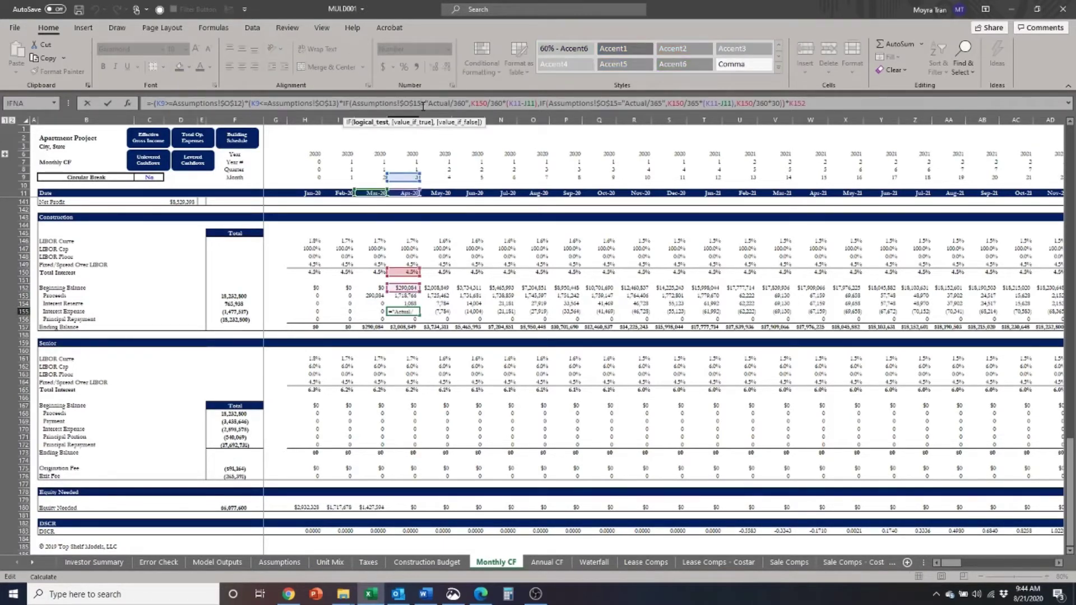
pyautogui.press('Escape')
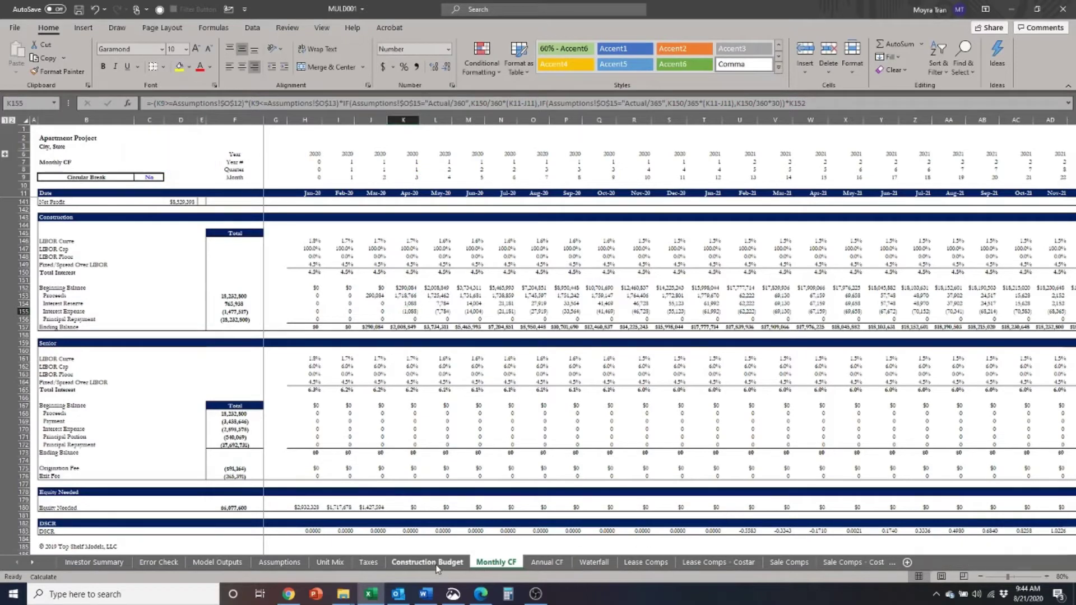
pyautogui.click(436, 563)
pyautogui.click(297, 562)
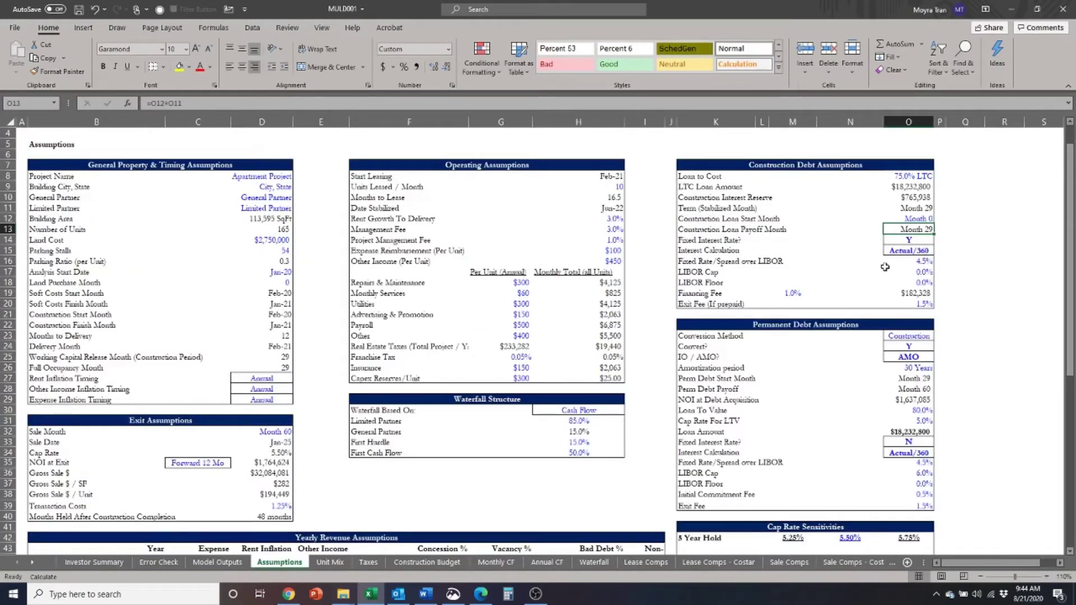
pyautogui.click(899, 251)
pyautogui.click(711, 251)
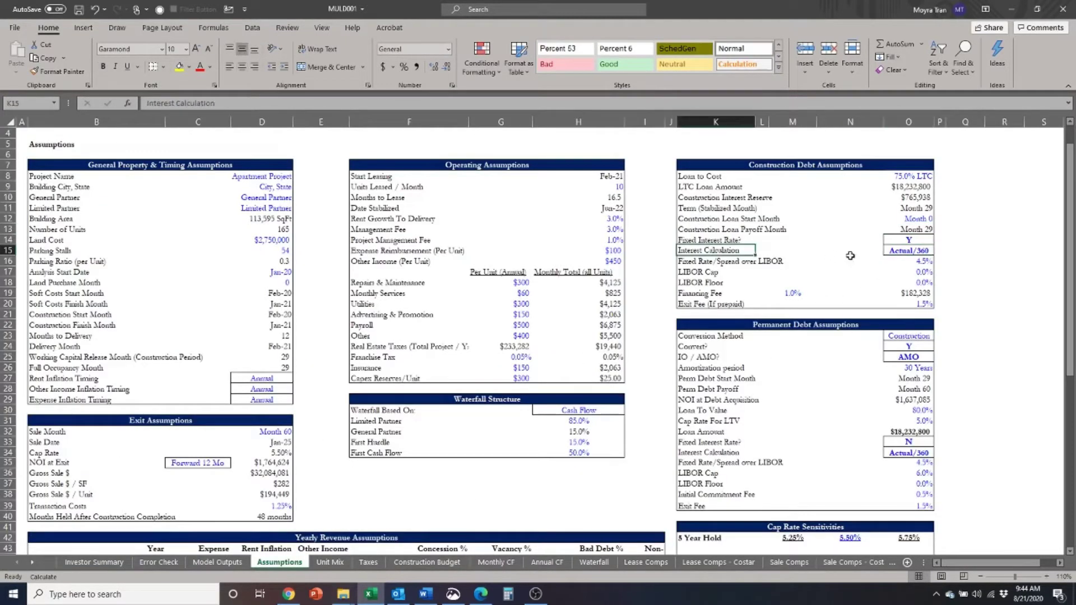
pyautogui.click(885, 250)
pyautogui.click(939, 250)
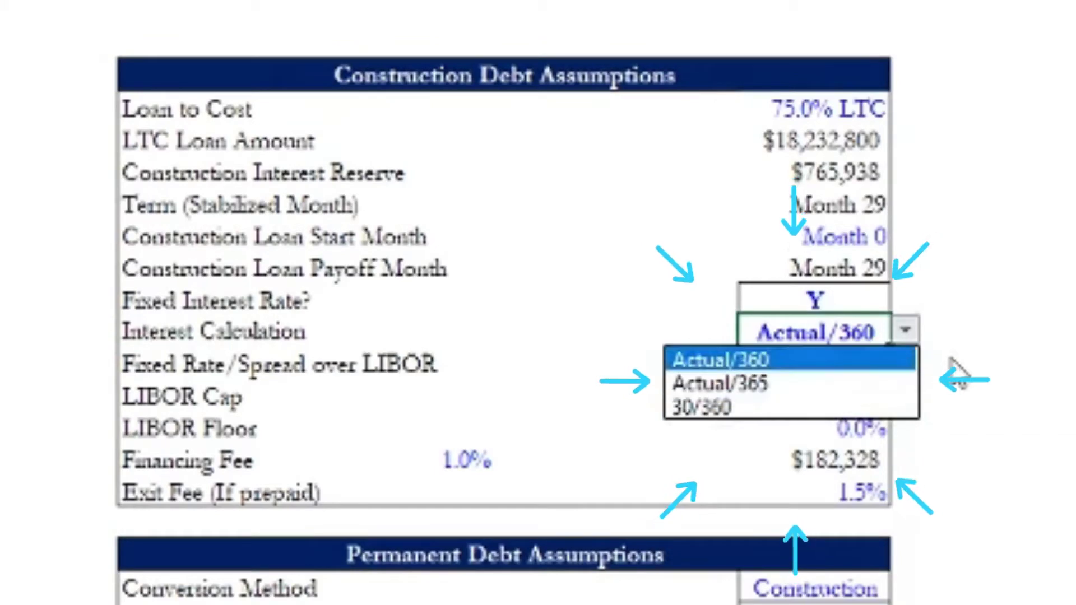
pyautogui.press('Escape')
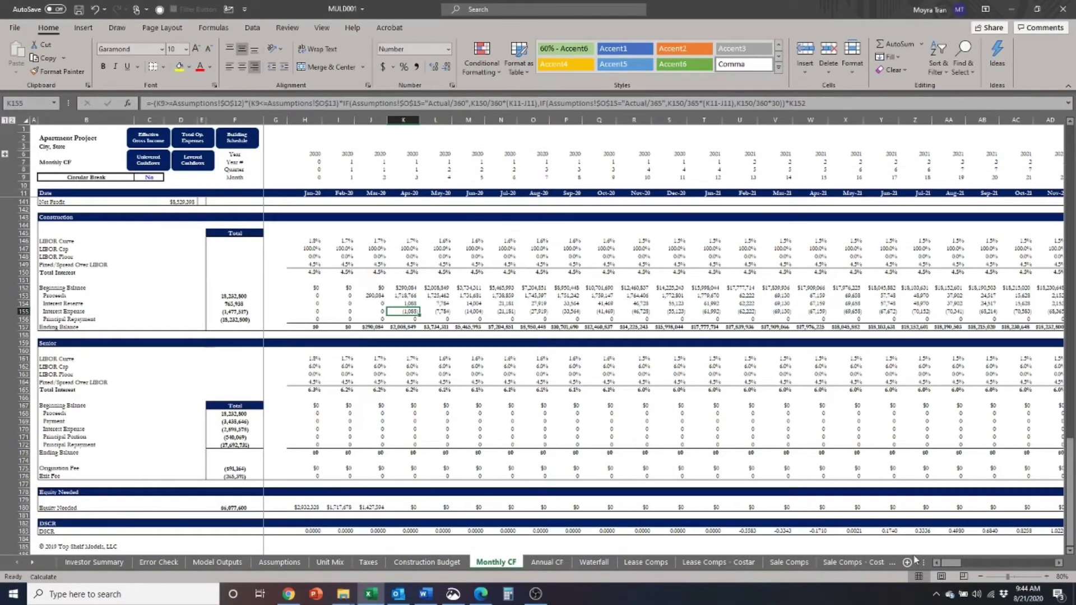
# Zoom Monthly CF to 100% and inspect K155's Apr-20 interest formula, which gives (1,088).
pyautogui.click(1046, 577)
pyautogui.click(1046, 577)
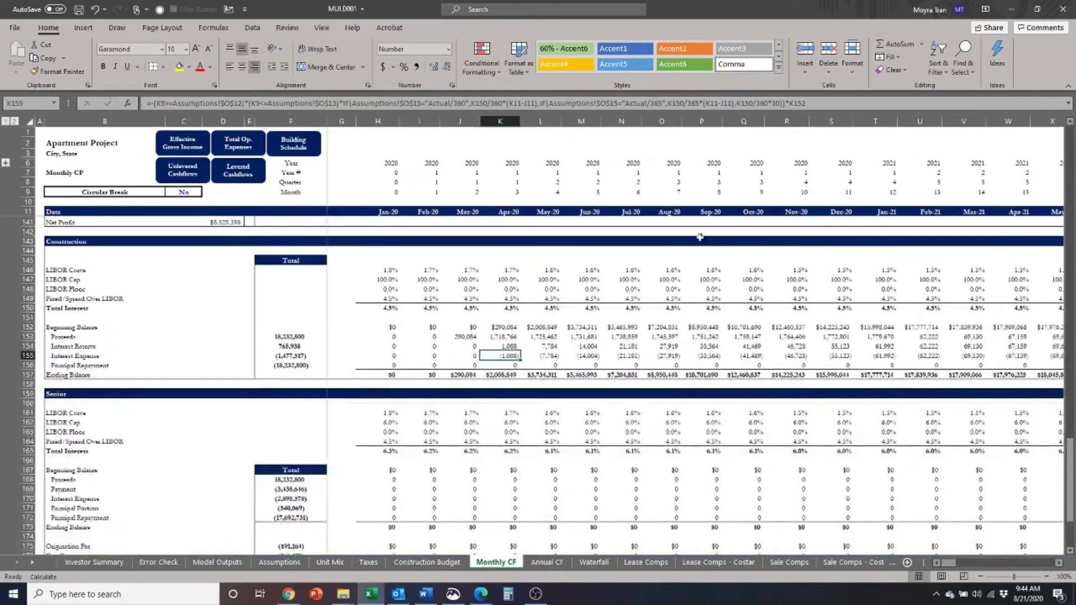
pyautogui.click(443, 105)
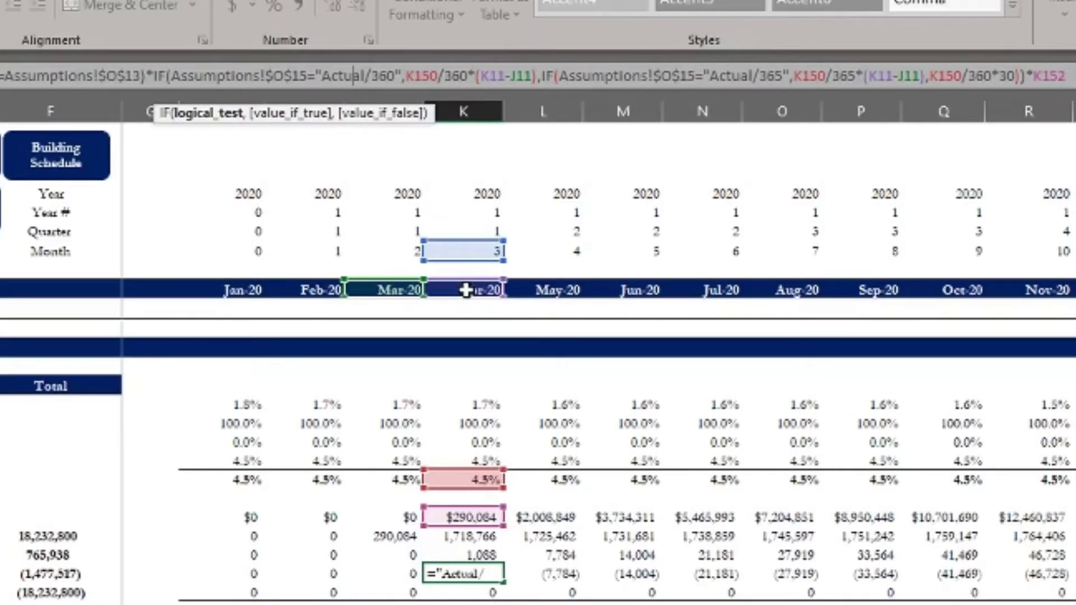
pyautogui.moveTo(461, 280)
pyautogui.mouseDown()
pyautogui.moveTo(361, 283)
pyautogui.moveTo(460, 286)
pyautogui.mouseUp()
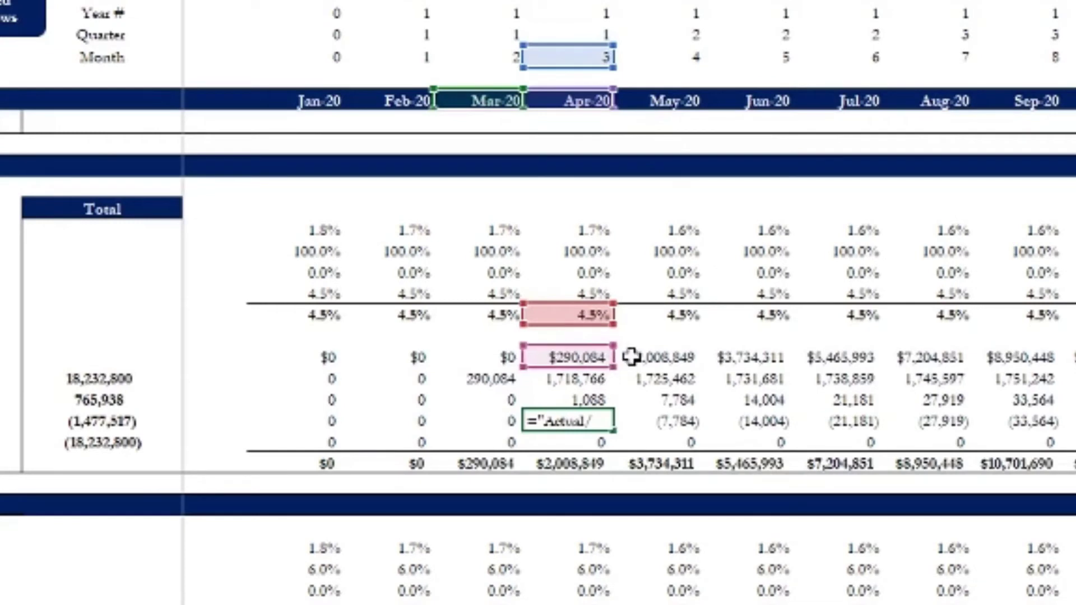
pyautogui.press('Escape')
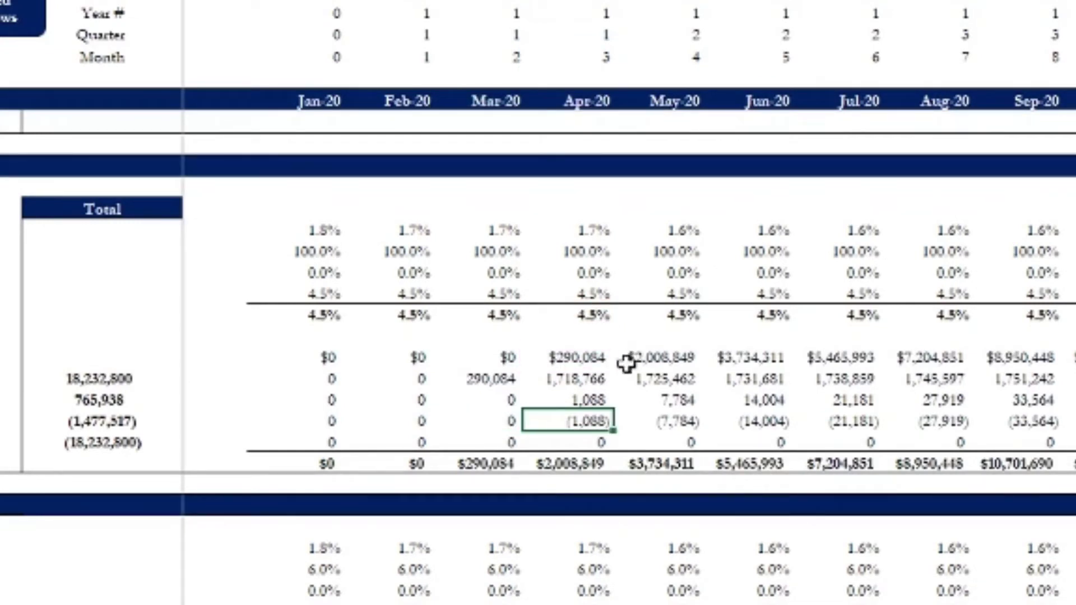
pyautogui.scroll(-1, 626, 368)
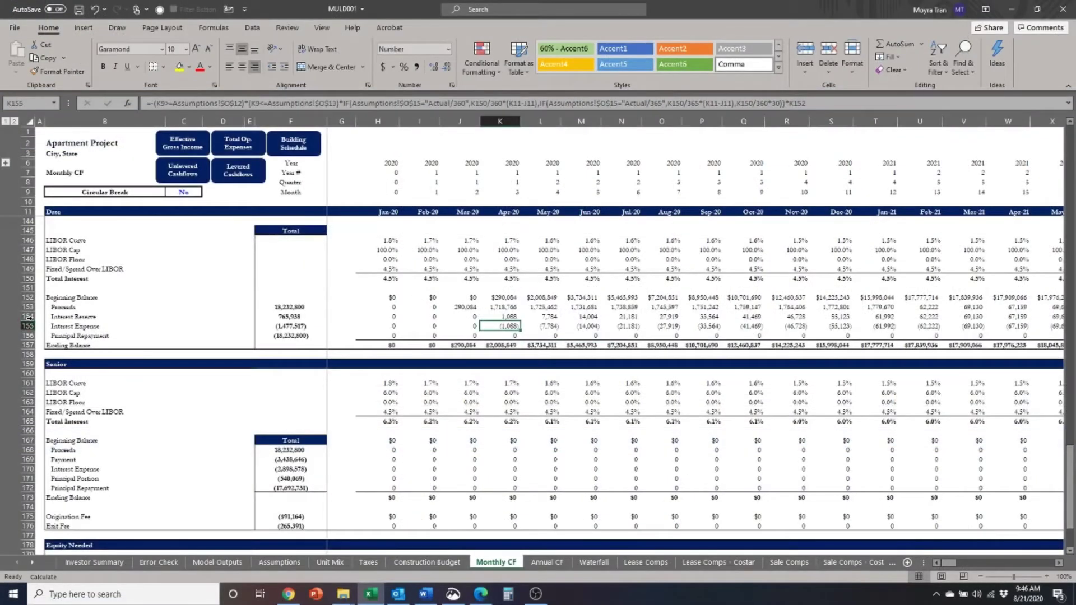
pyautogui.click(27, 316)
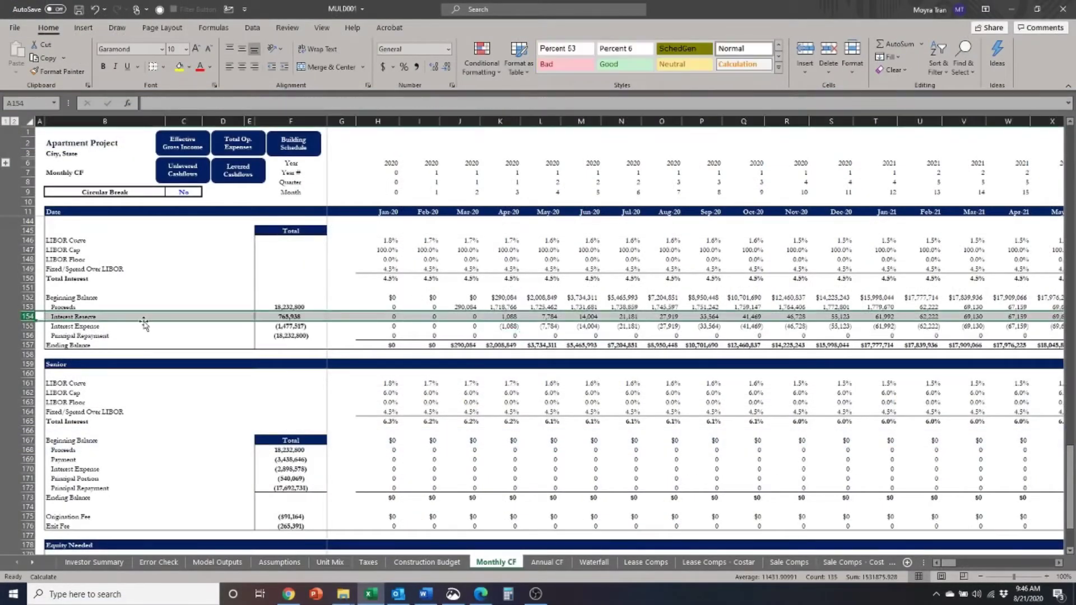
pyautogui.click(510, 325)
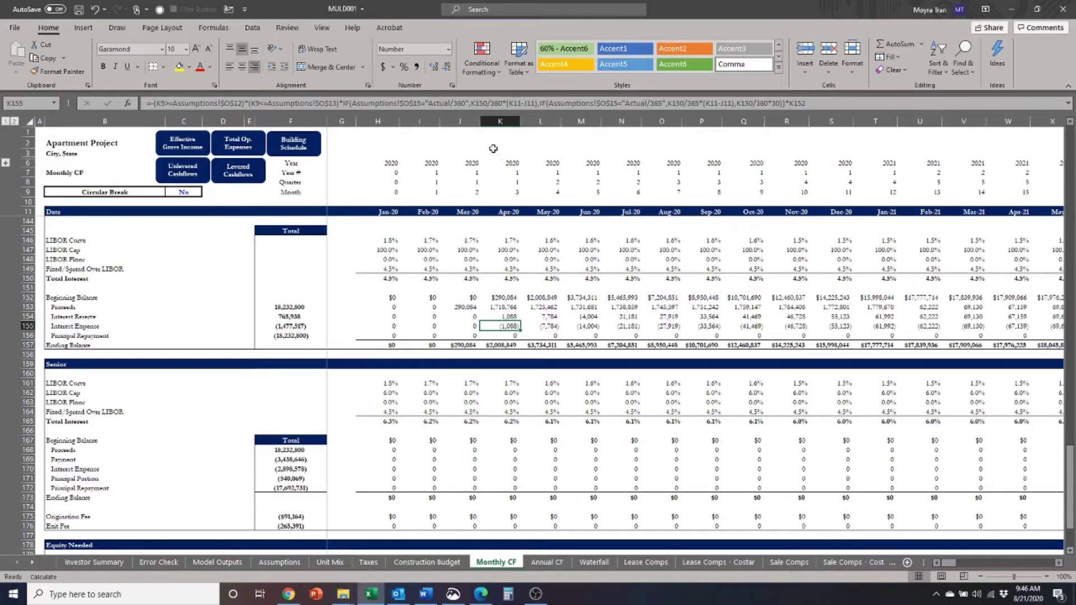
pyautogui.click(520, 100)
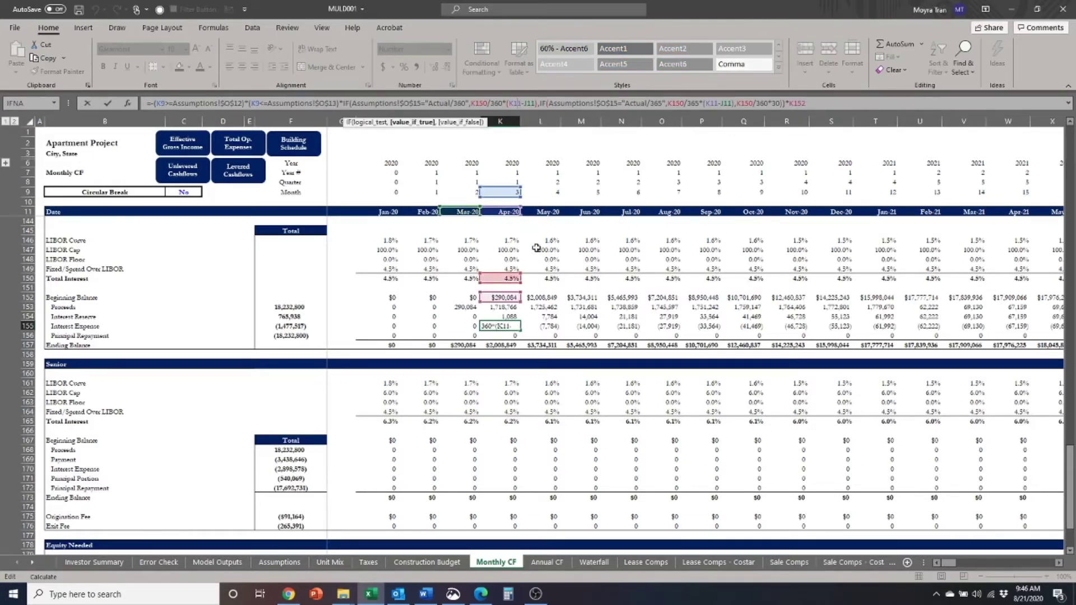
pyautogui.scroll(6, 536, 257)
pyautogui.scroll(16, 536, 256)
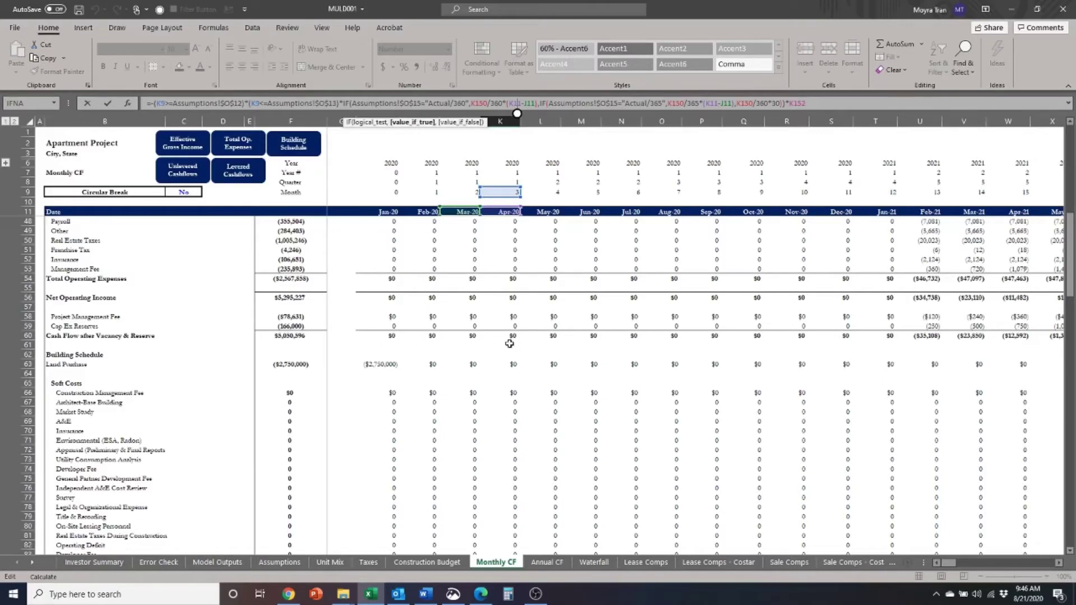
pyautogui.press('Escape')
pyautogui.scroll(-1, 551, 381)
pyautogui.click(511, 391)
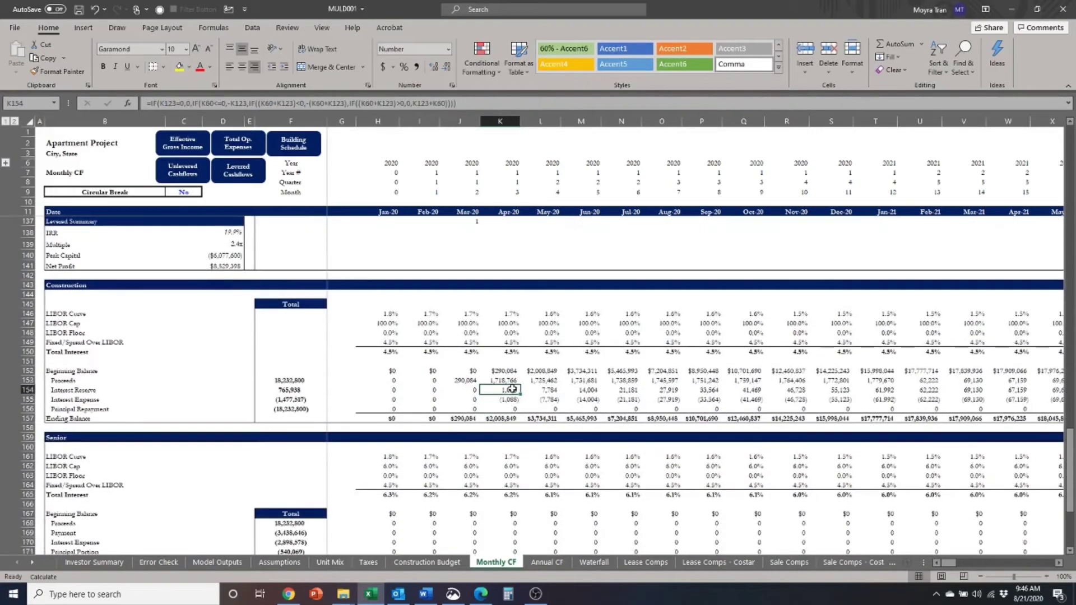
pyautogui.press('Right')
pyautogui.press('Right')
pyautogui.press('Right')
pyautogui.press('Right')
pyautogui.press('Left')
pyautogui.press('Left')
pyautogui.press('Left')
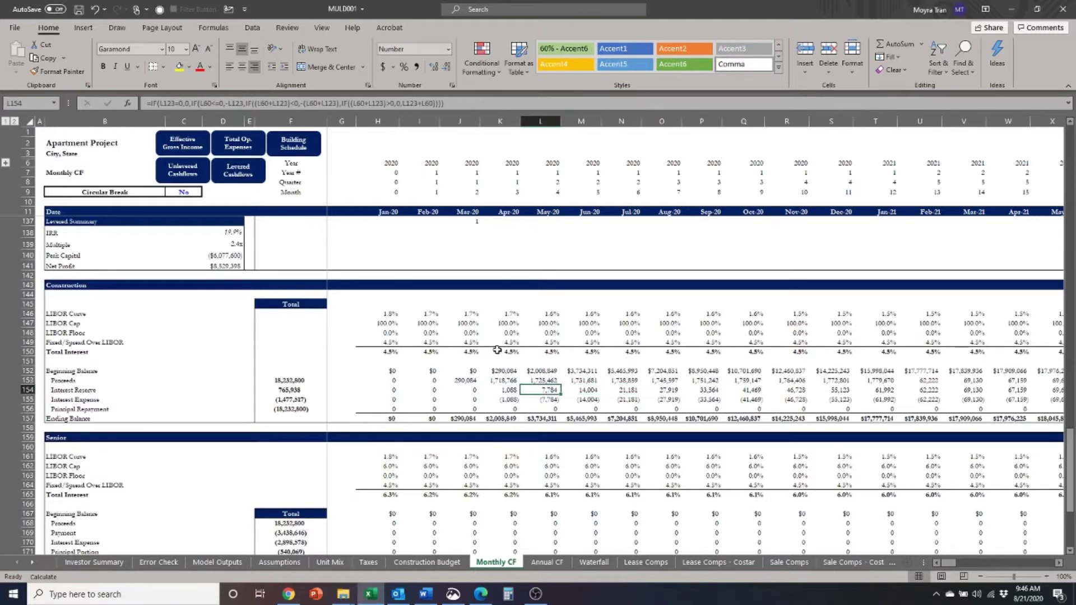
pyautogui.press('Left')
pyautogui.press('Right')
pyautogui.press('Right')
pyautogui.press('Right')
pyautogui.press('Right')
pyautogui.press('Right')
pyautogui.press('Right')
pyautogui.press('Right')
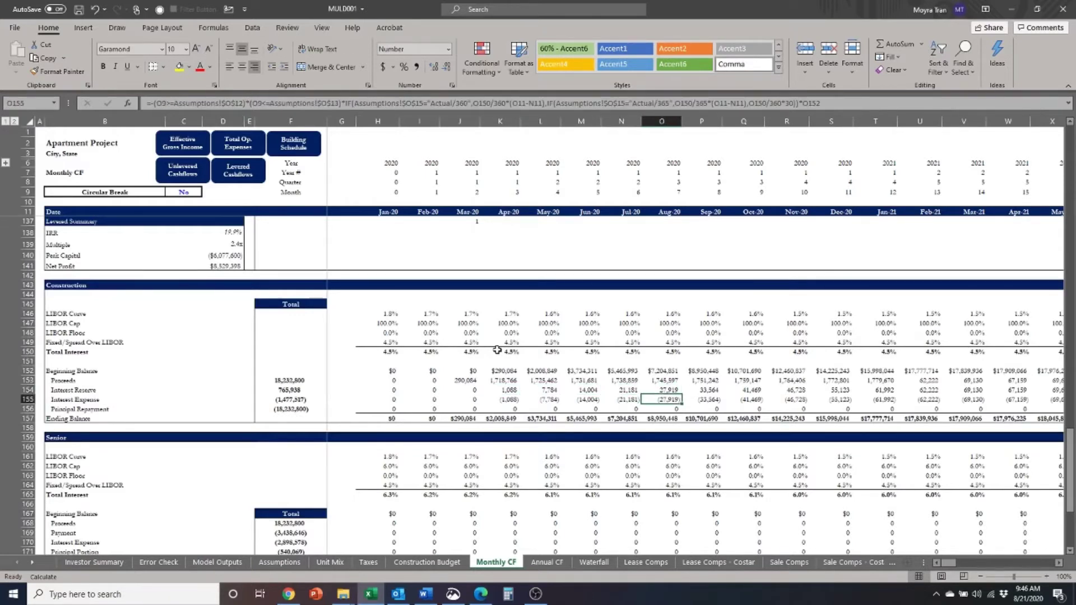
pyautogui.press('Right')
pyautogui.press('Right')
pyautogui.press('Right')
pyautogui.press('Right')
pyautogui.press('Right')
pyautogui.press('Right')
pyautogui.press('Right')
pyautogui.press('Right')
pyautogui.press('Right')
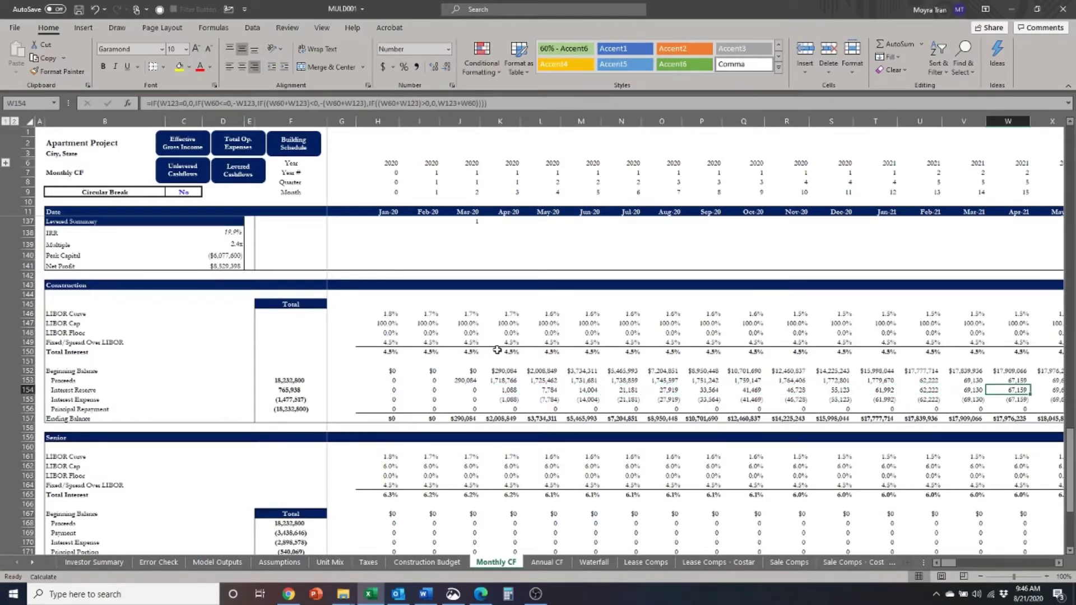
pyautogui.press('Left')
pyautogui.press('Left')
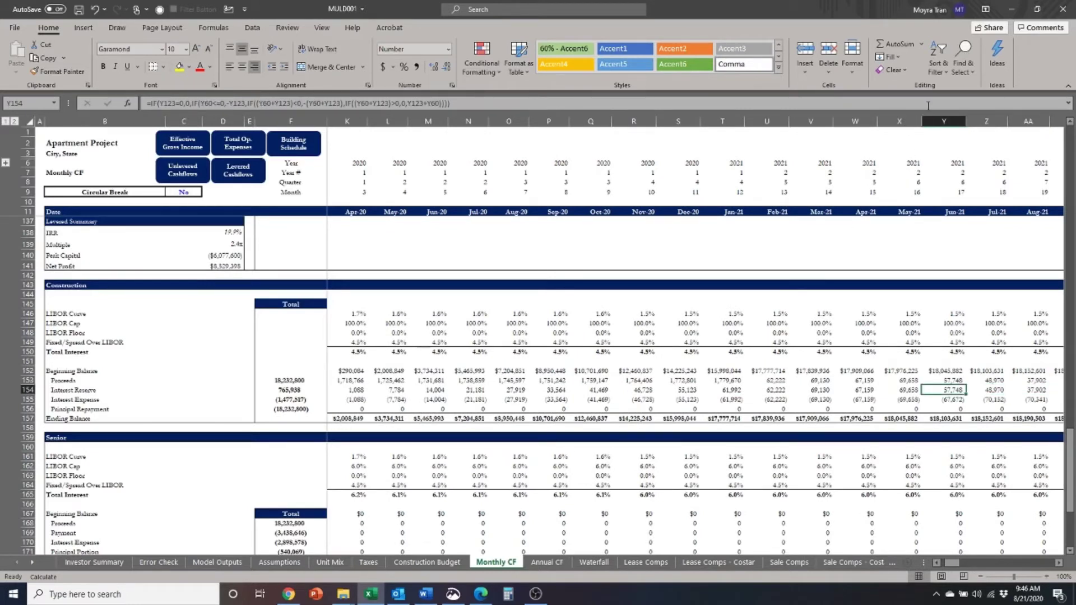
pyautogui.press('F2')
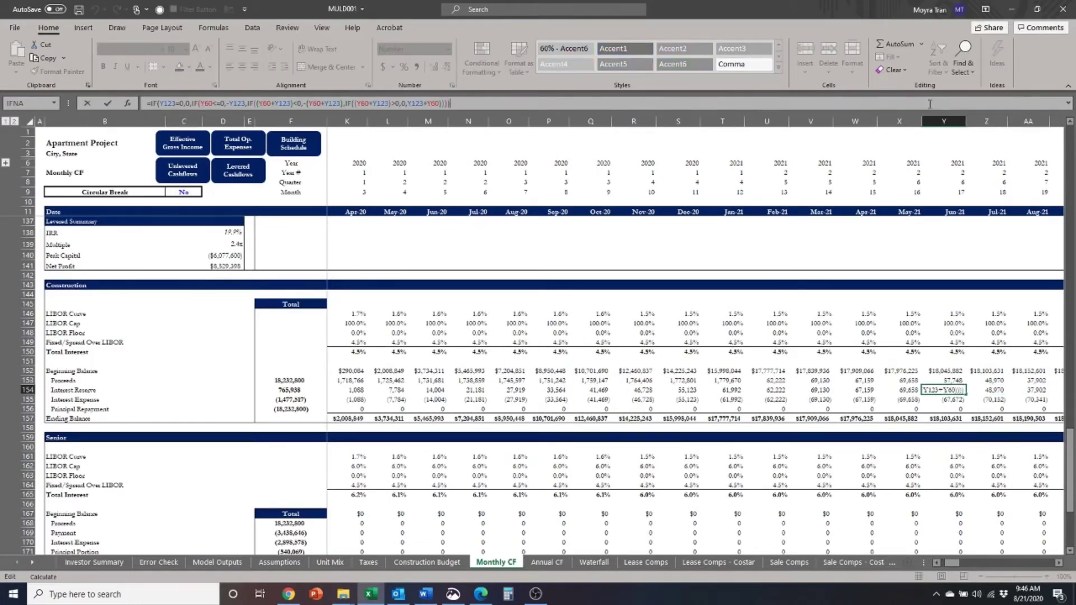
pyautogui.scroll(10, 967, 275)
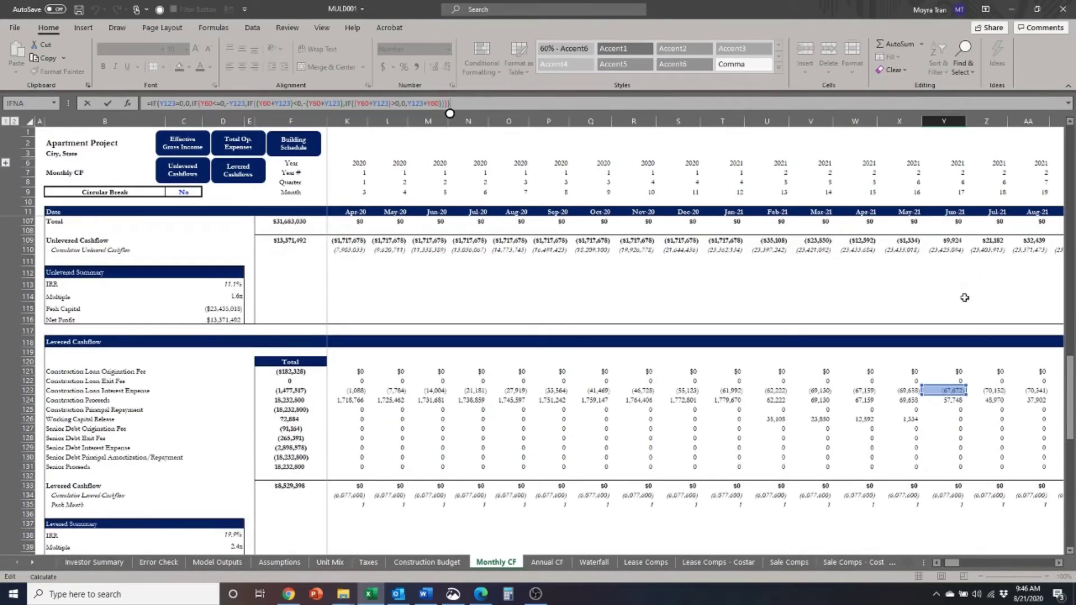
pyautogui.scroll(12, 964, 298)
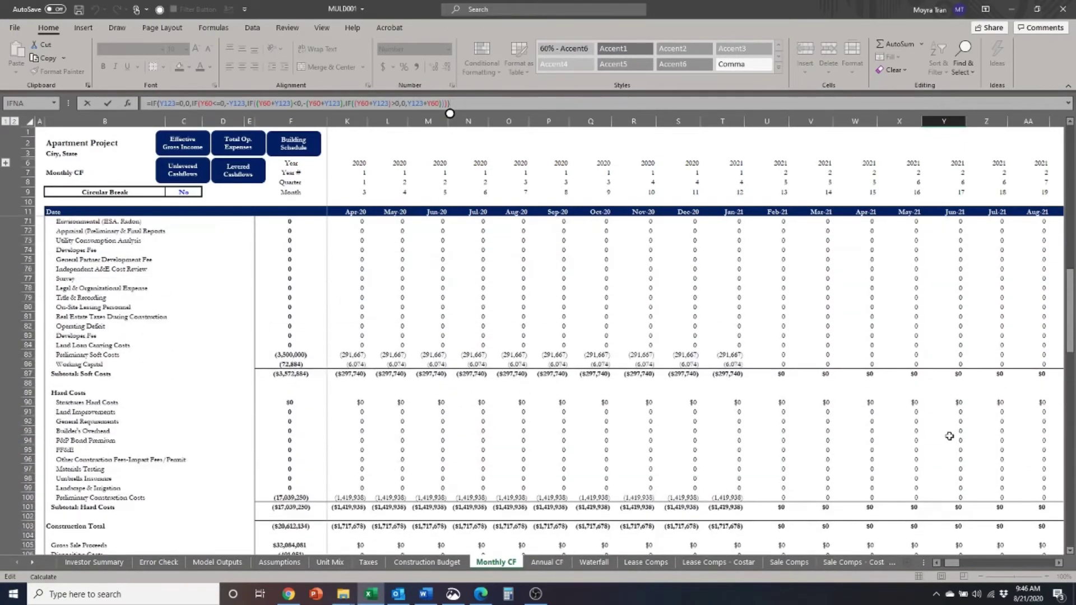
pyautogui.scroll(7, 952, 435)
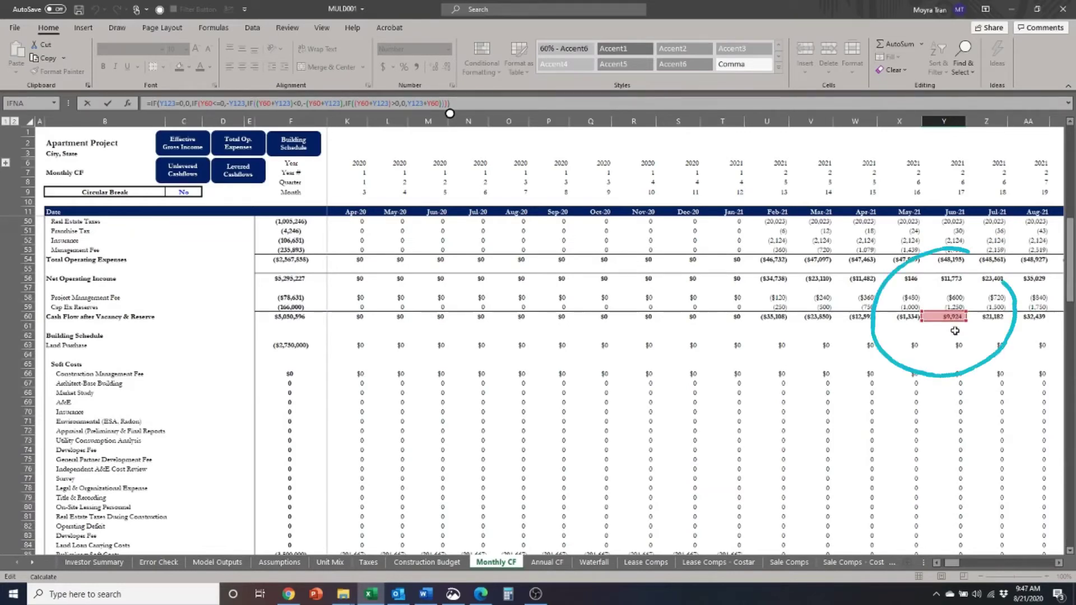
pyautogui.scroll(-17, 954, 331)
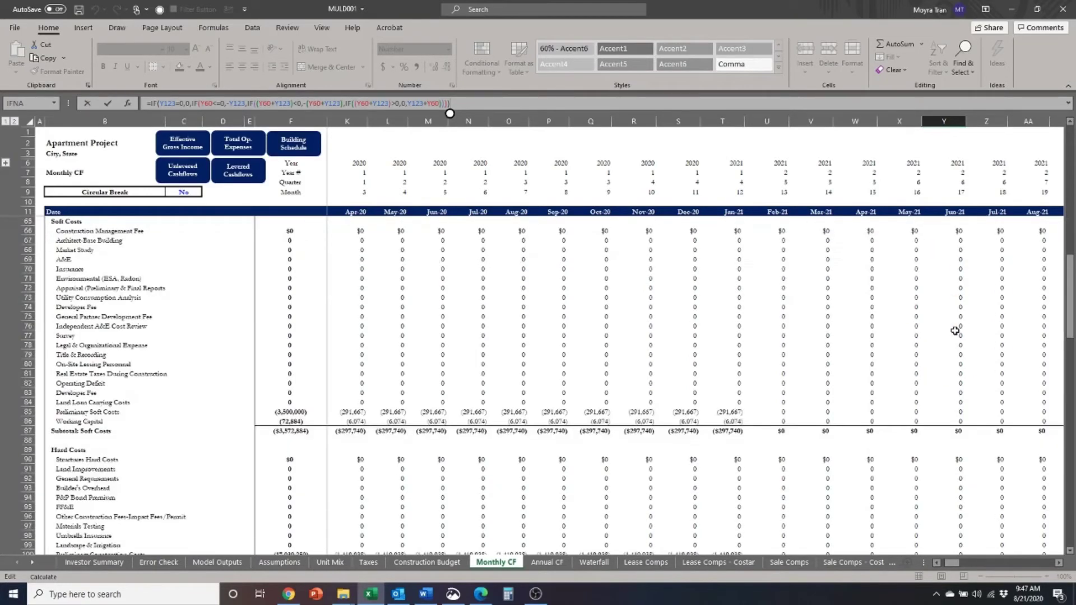
pyautogui.scroll(-10, 954, 331)
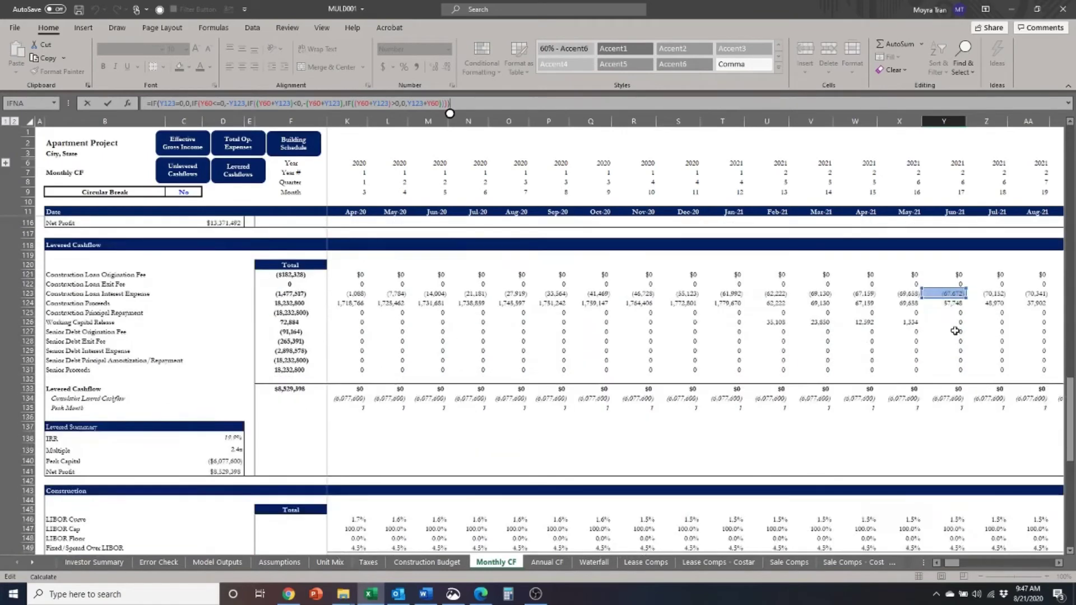
pyautogui.press('Escape')
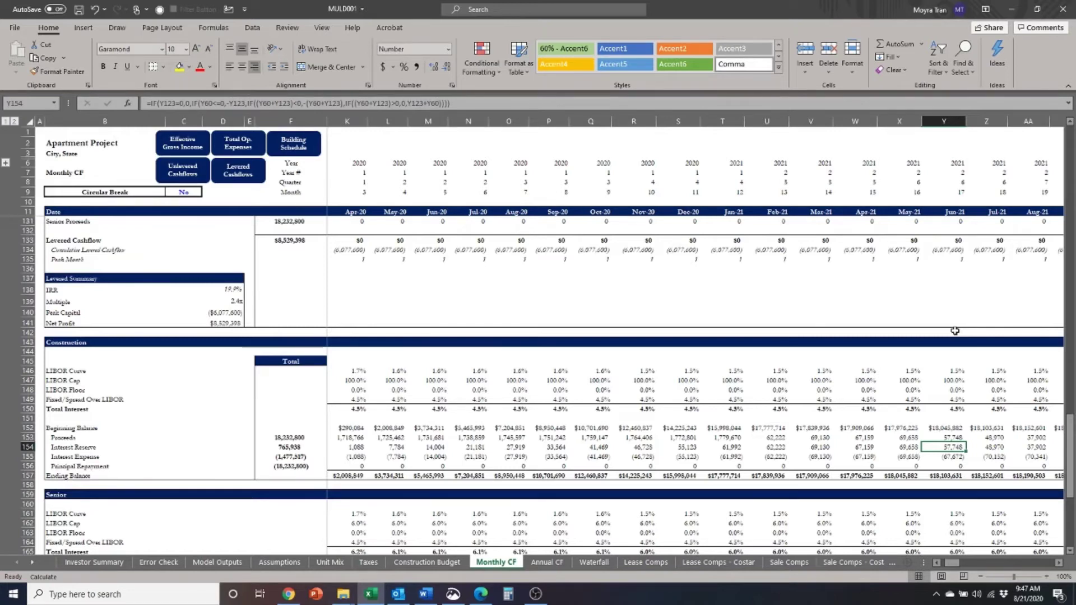
pyautogui.press('Right')
pyautogui.press('Right')
pyautogui.press('Right')
pyautogui.press('Right')
pyautogui.press('Right')
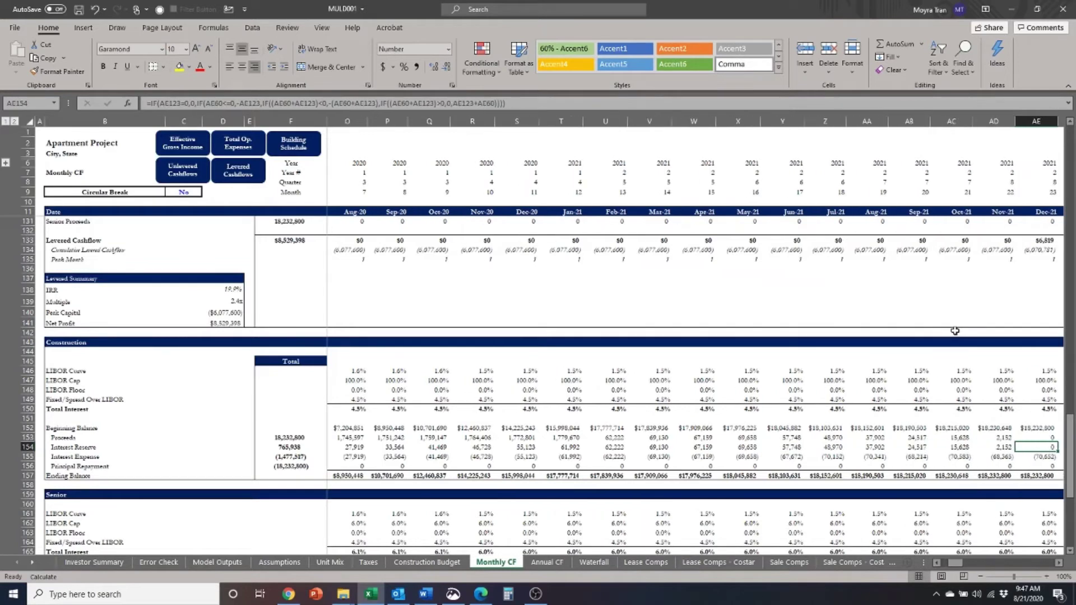
pyautogui.press('Left')
pyautogui.press('Left')
pyautogui.press('Left')
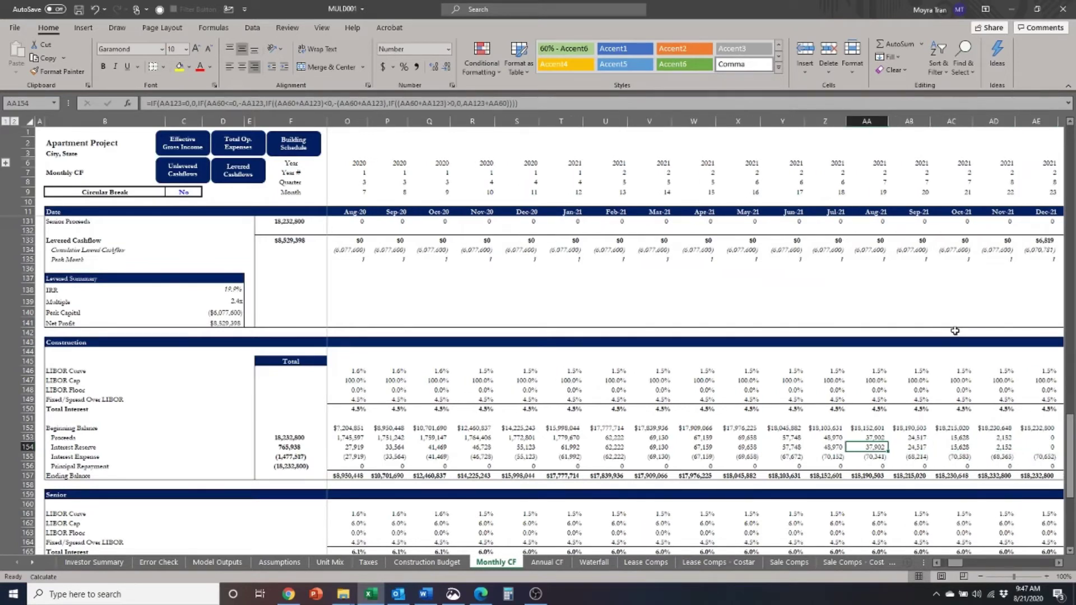
pyautogui.press('Right')
pyautogui.press('Right')
pyautogui.press('Right')
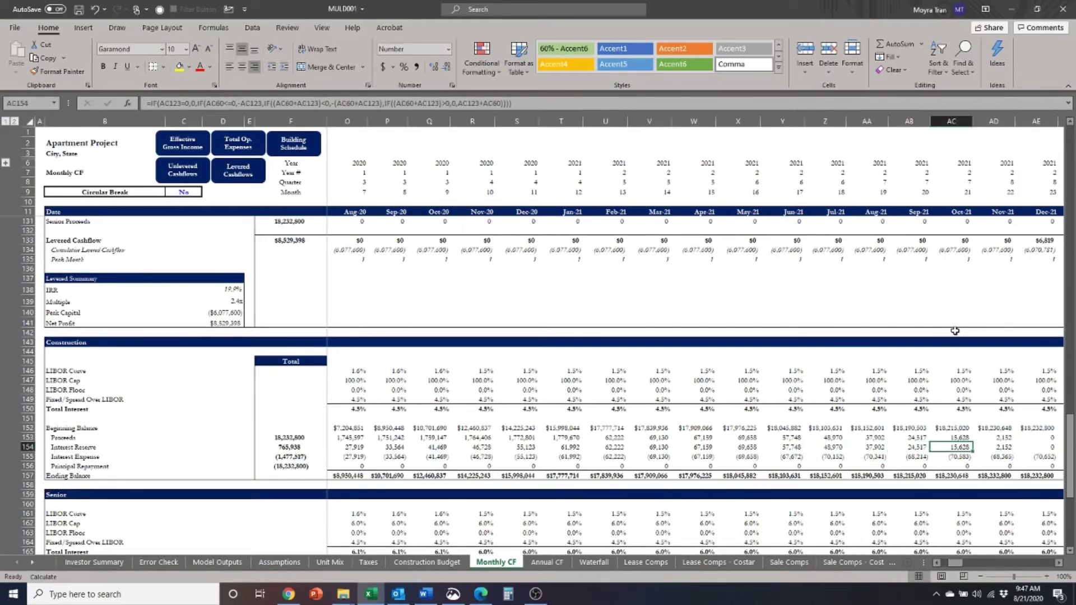
pyautogui.press('Down')
pyautogui.press('Up')
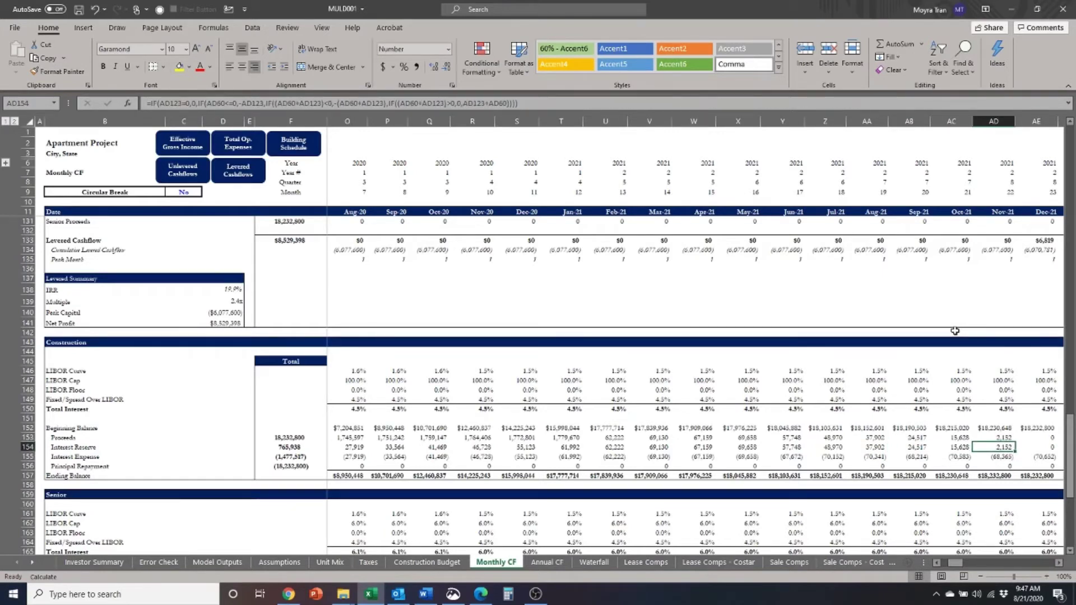
pyautogui.press('Right')
pyautogui.press('Left')
pyautogui.press('Right')
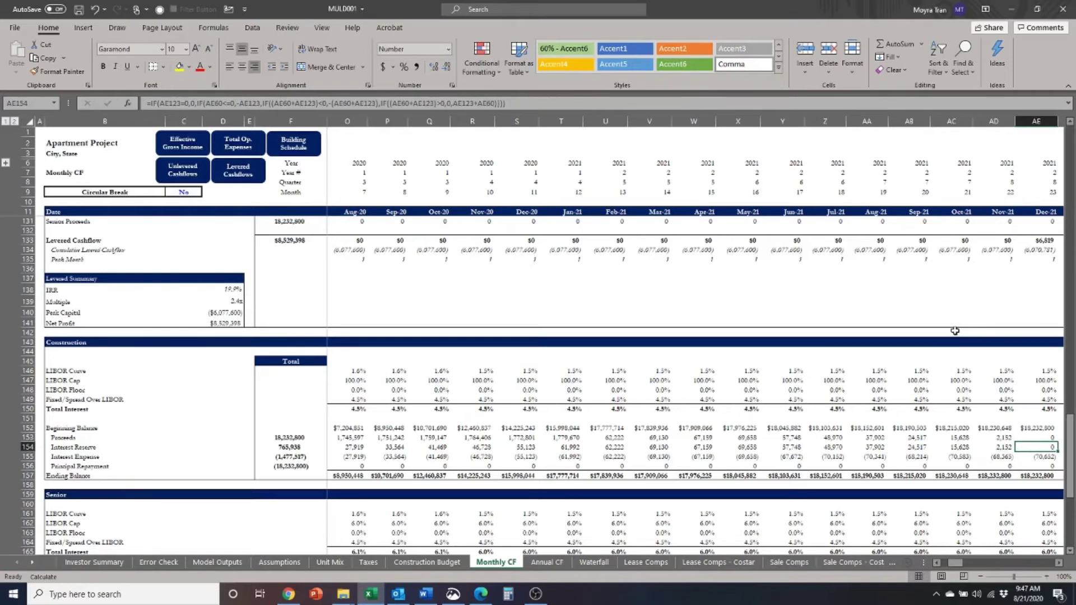
pyautogui.press('Right')
pyautogui.press('Right')
pyautogui.press('Right')
pyautogui.press('Right')
pyautogui.press('Right')
pyautogui.press('Right')
pyautogui.press('Right')
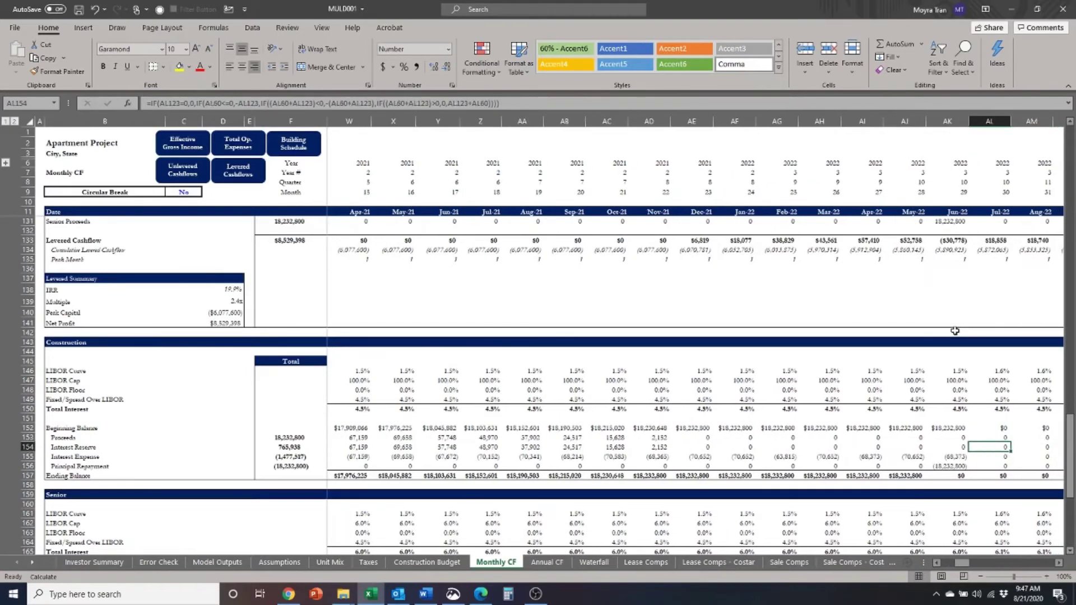
pyautogui.press('Left')
pyautogui.press('Left')
pyautogui.press('Left')
pyautogui.press('Left')
pyautogui.press('Left')
pyautogui.press('Left')
pyautogui.press('Left')
pyautogui.press('Up')
pyautogui.press('Right')
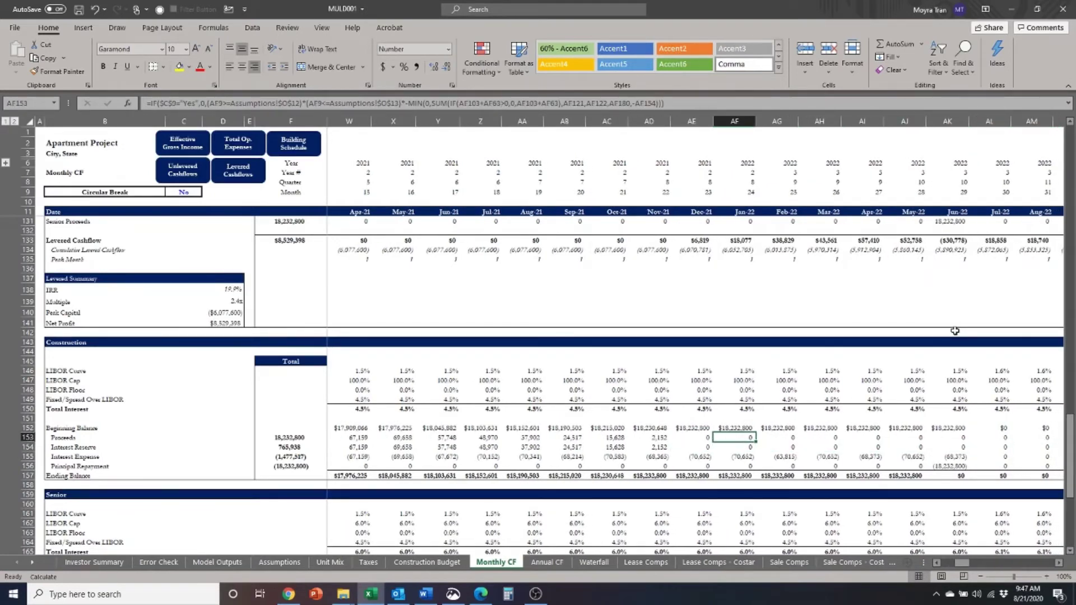
pyautogui.press('Down')
pyautogui.press('Down')
pyautogui.press('Left')
pyautogui.press('Right')
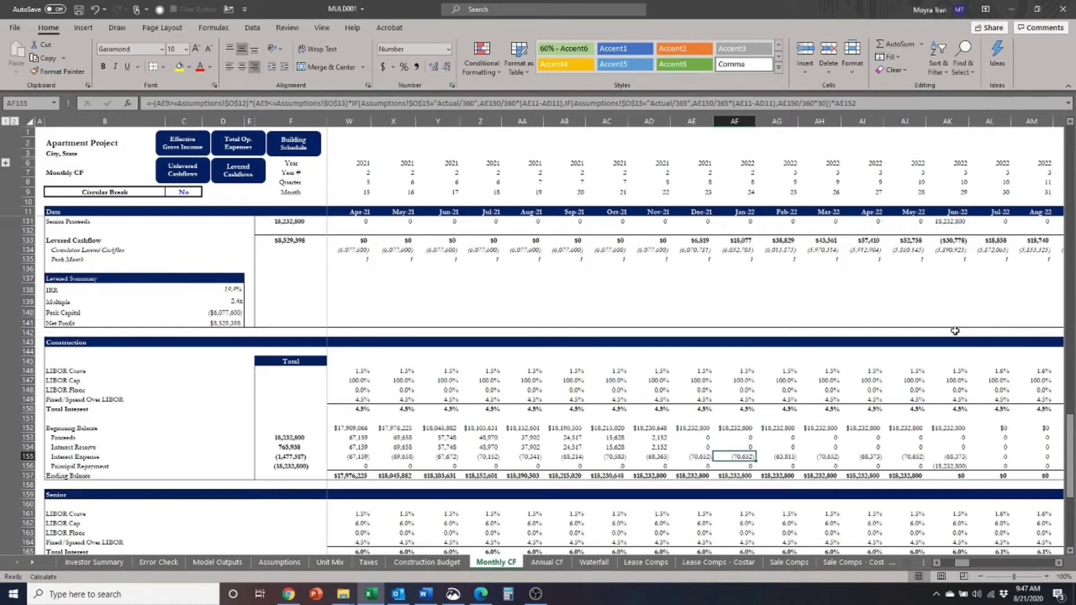
pyautogui.press('Right')
pyautogui.press('Right')
pyautogui.press('Right')
pyautogui.press('Right')
pyautogui.press('Right')
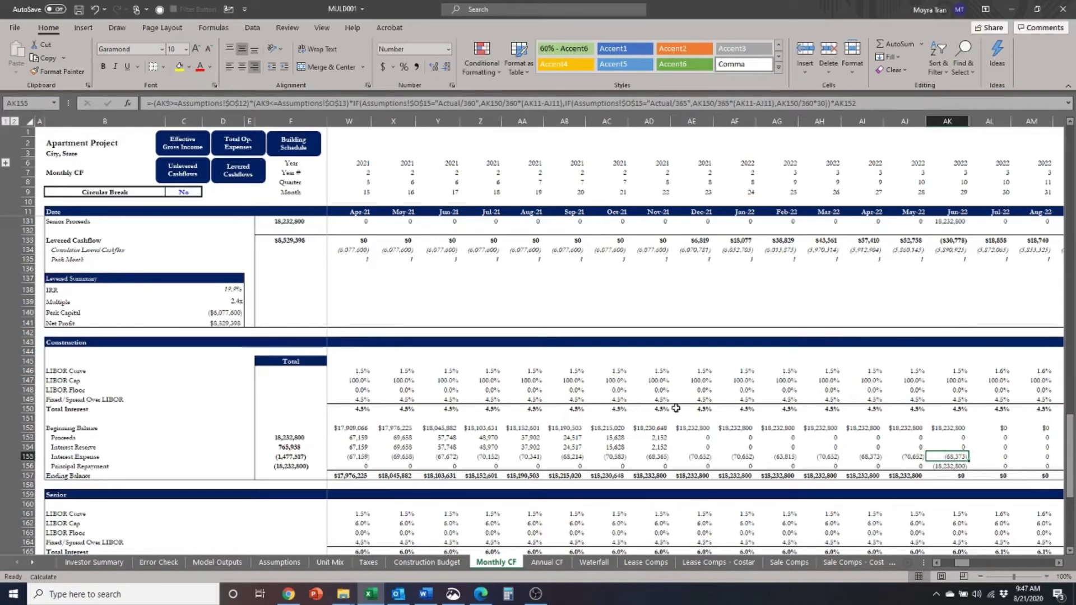
pyautogui.press('Left')
pyautogui.press('Left')
pyautogui.press('Left')
pyautogui.press('Left')
pyautogui.press('Left')
pyautogui.press('Left')
pyautogui.press('Left')
pyautogui.press('Left')
pyautogui.press('Left')
pyautogui.press('Left')
pyautogui.press('Left')
pyautogui.press('Left')
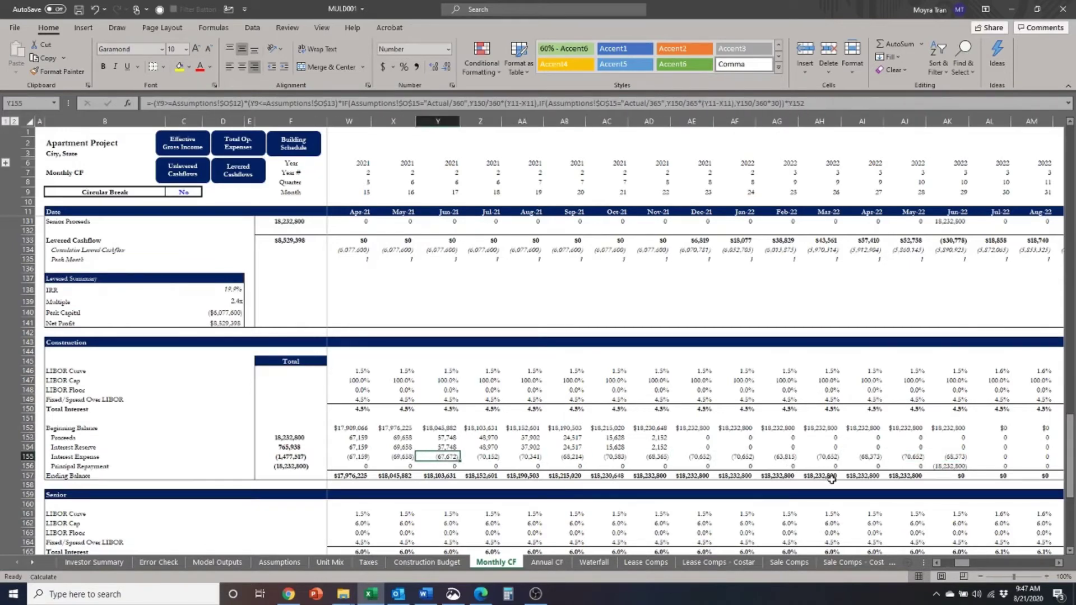
pyautogui.press('Left')
pyautogui.press('Left')
pyautogui.press('Left')
pyautogui.press('Left')
pyautogui.press('Left')
pyautogui.press('Left')
pyautogui.press('Left')
pyautogui.press('Left')
pyautogui.press('Left')
pyautogui.press('Left')
pyautogui.press('Left')
pyautogui.press('Left')
pyautogui.press('Left')
pyautogui.press('Left')
pyautogui.press('Left')
pyautogui.press('Left')
pyautogui.press('Left')
pyautogui.press('Left')
pyautogui.press('Left')
pyautogui.press('Left')
# Inspect the Jan-20 Total Interest formula in H150, then go to the Assumptions sheet.
pyautogui.press('Up')
pyautogui.press('Up')
pyautogui.press('Up')
pyautogui.press('Up')
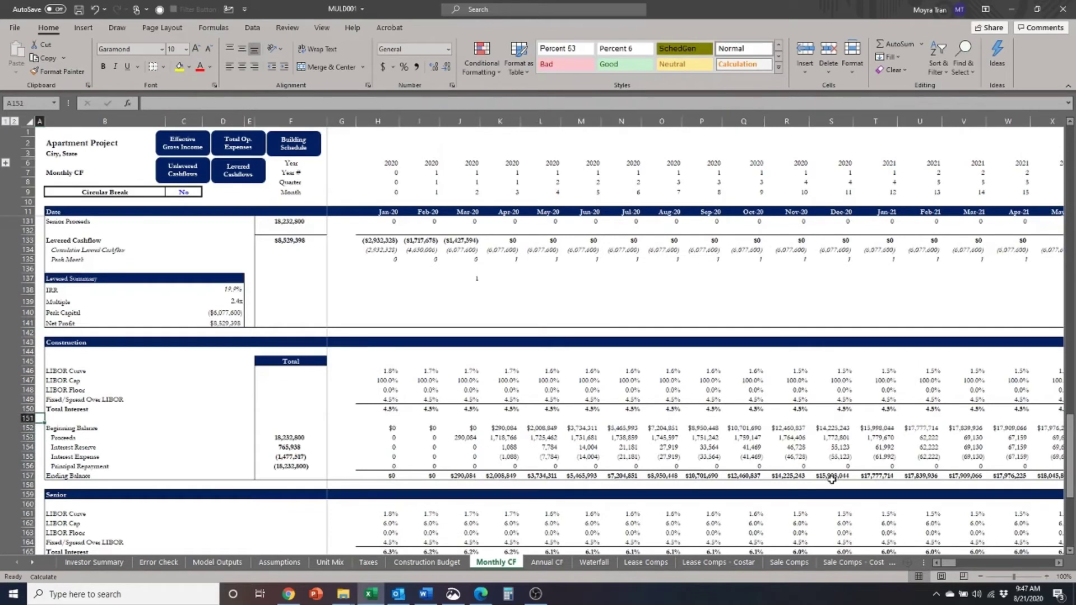
pyautogui.press('Up')
pyautogui.press('Right')
pyautogui.press('Right')
pyautogui.press('Right')
pyautogui.press('Right')
pyautogui.press('Right')
pyautogui.press('Right')
pyautogui.press('Right')
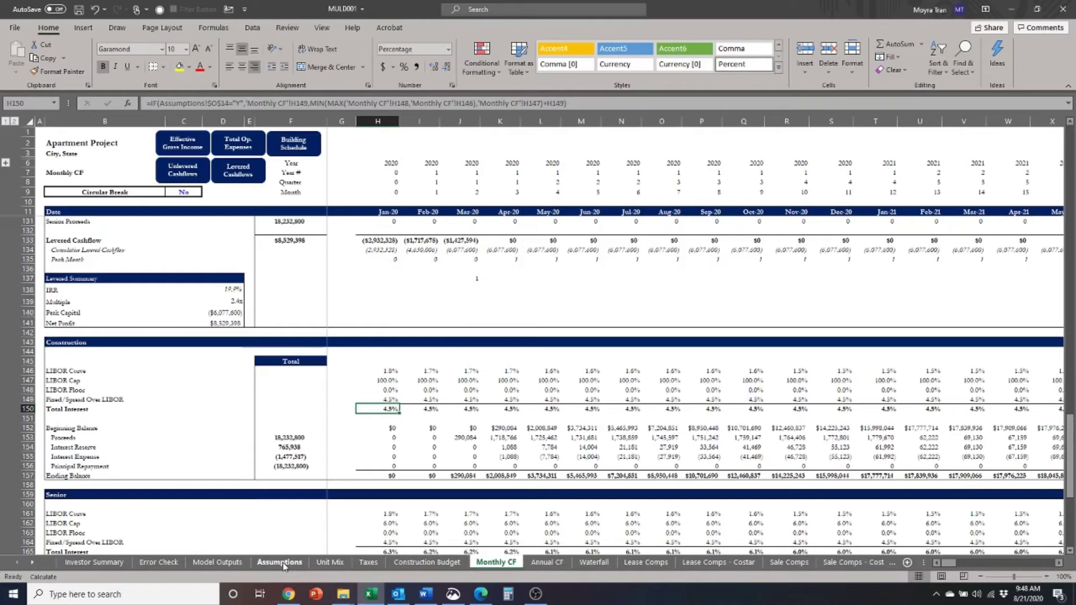
pyautogui.click(269, 565)
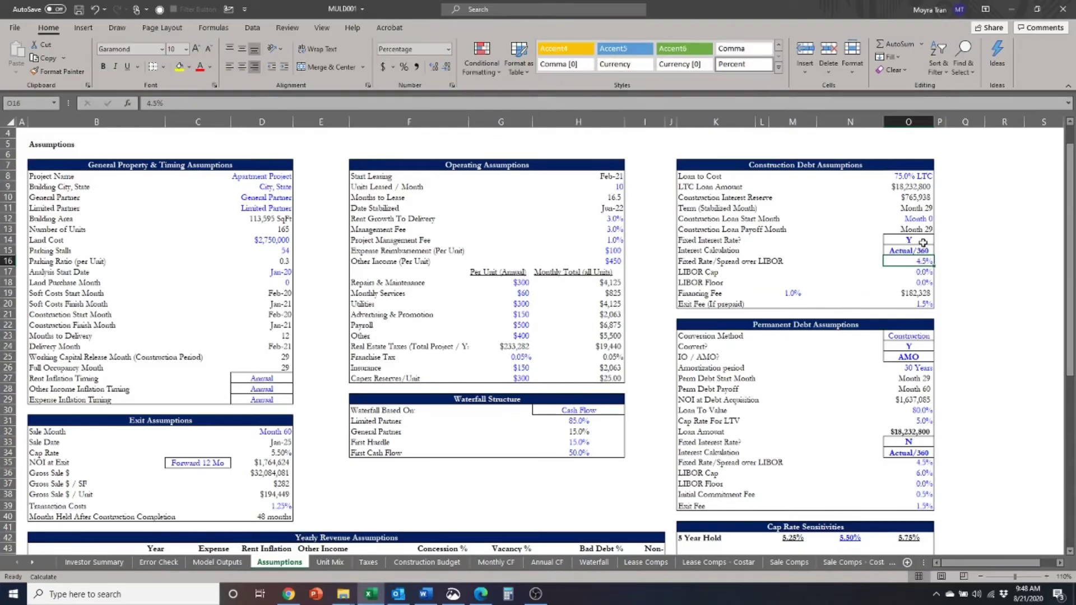
# Open the Fixed Interest Rate? dropdown for the construction loan and leave it at Y.
pyautogui.click(918, 260)
pyautogui.click(814, 273)
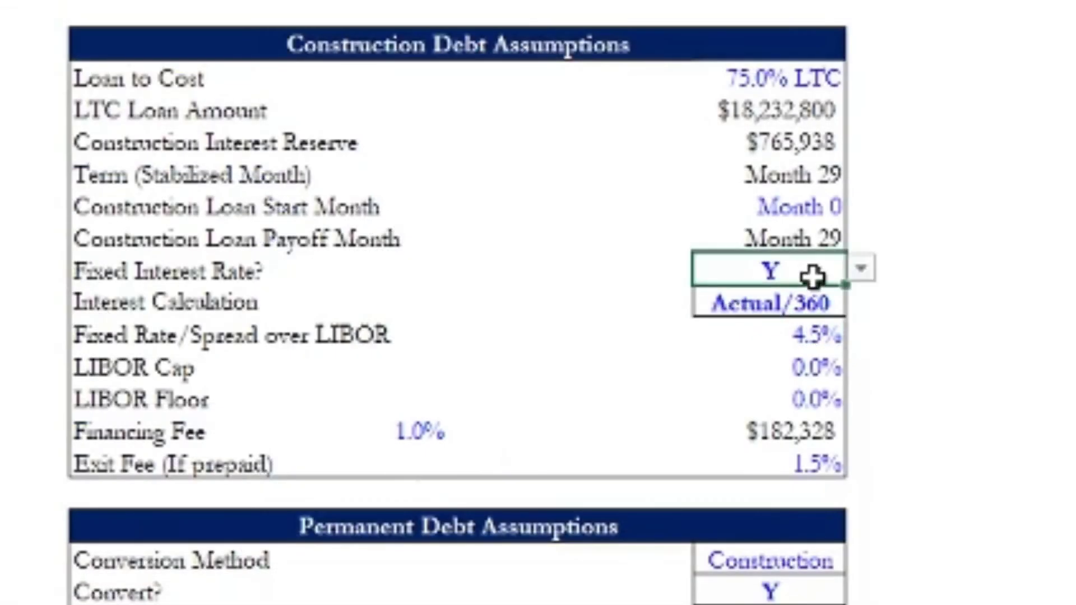
pyautogui.click(189, 266)
pyautogui.click(785, 271)
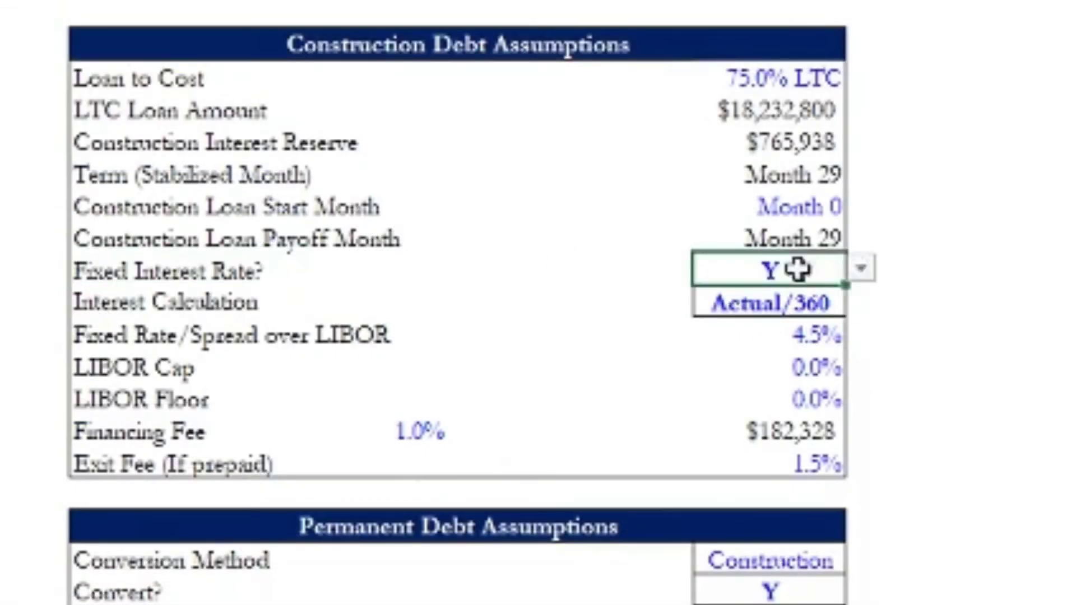
pyautogui.click(861, 268)
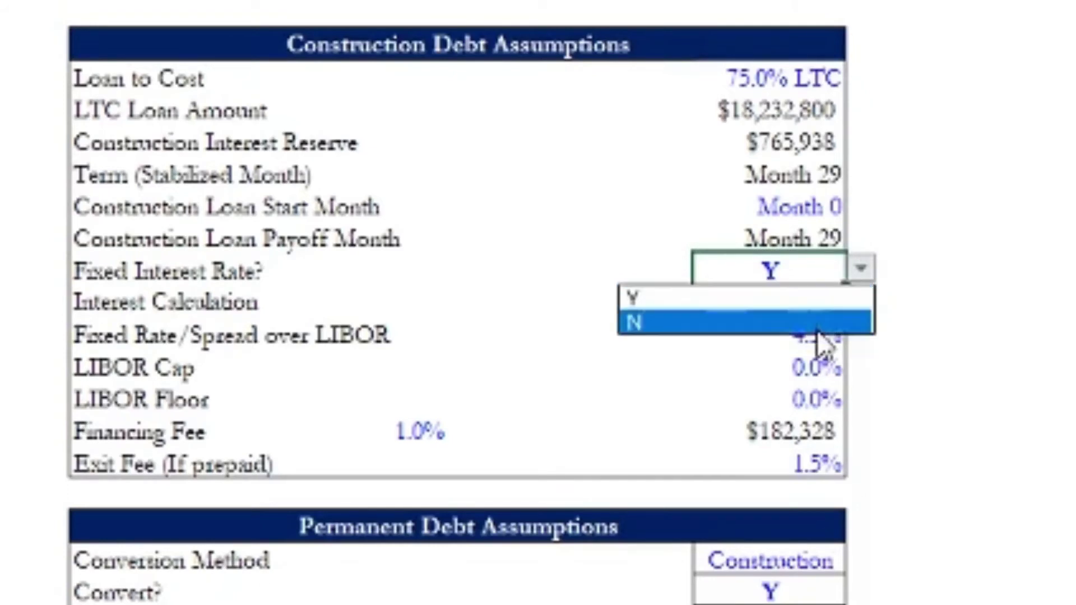
pyautogui.press('Escape')
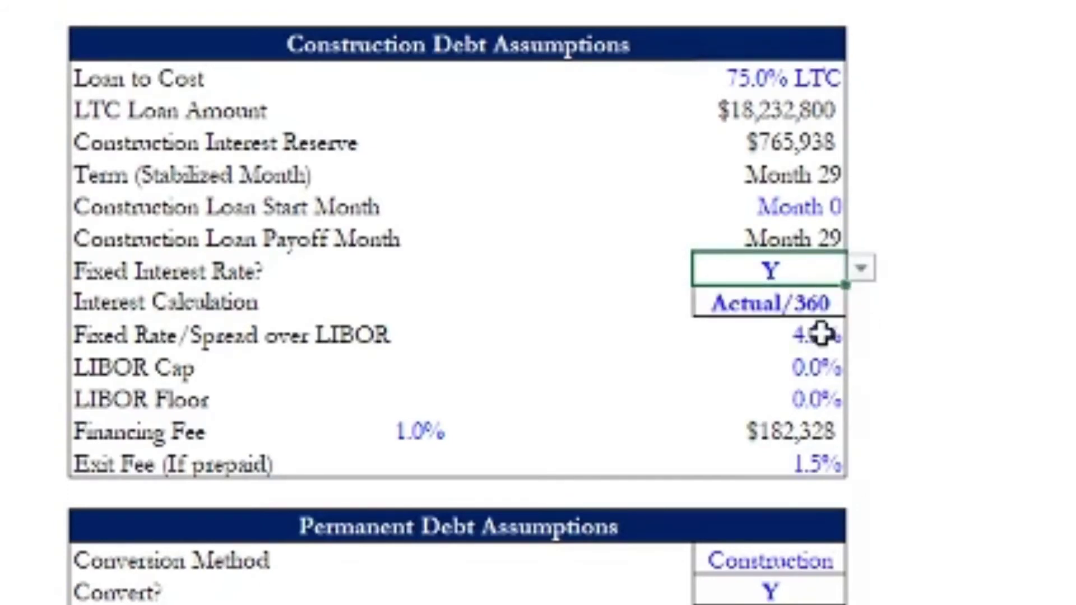
pyautogui.click(821, 334)
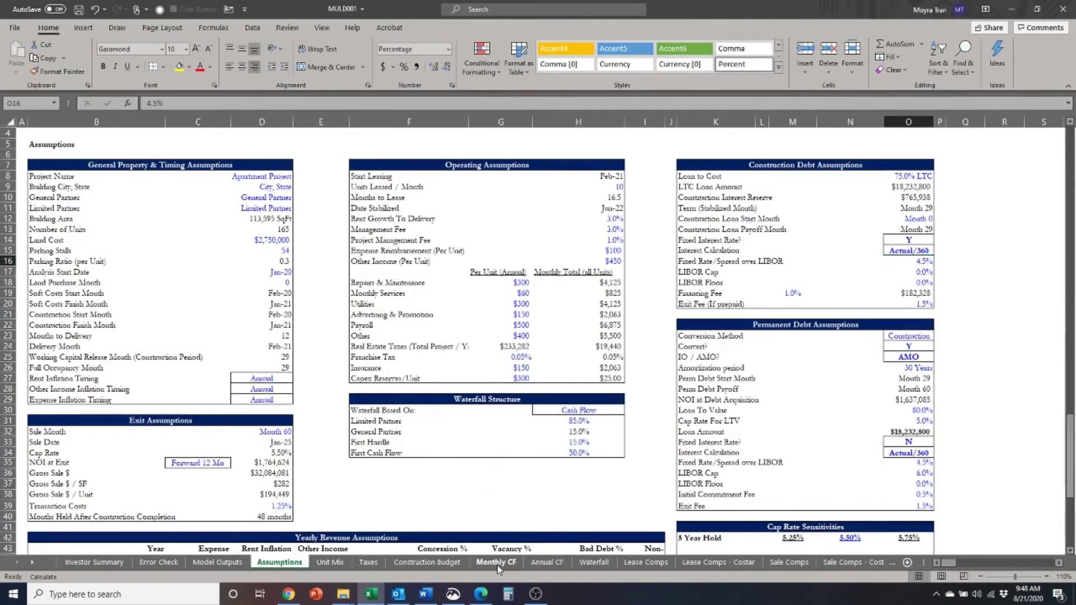
# On Monthly CF, step along row 150 to review the construction Total Interest formulas.
pyautogui.click(497, 562)
pyautogui.press('Right')
pyautogui.press('Right')
pyautogui.press('Right')
pyautogui.press('Right')
pyautogui.press('Right')
pyautogui.press('Right')
pyautogui.press('Right')
pyautogui.press('Right')
pyautogui.press('Right')
pyautogui.press('Right')
pyautogui.press('Right')
pyautogui.press('Right')
pyautogui.press('Right')
pyautogui.press('Right')
pyautogui.press('Right')
pyautogui.press('Right')
pyautogui.press('Right')
pyautogui.press('Right')
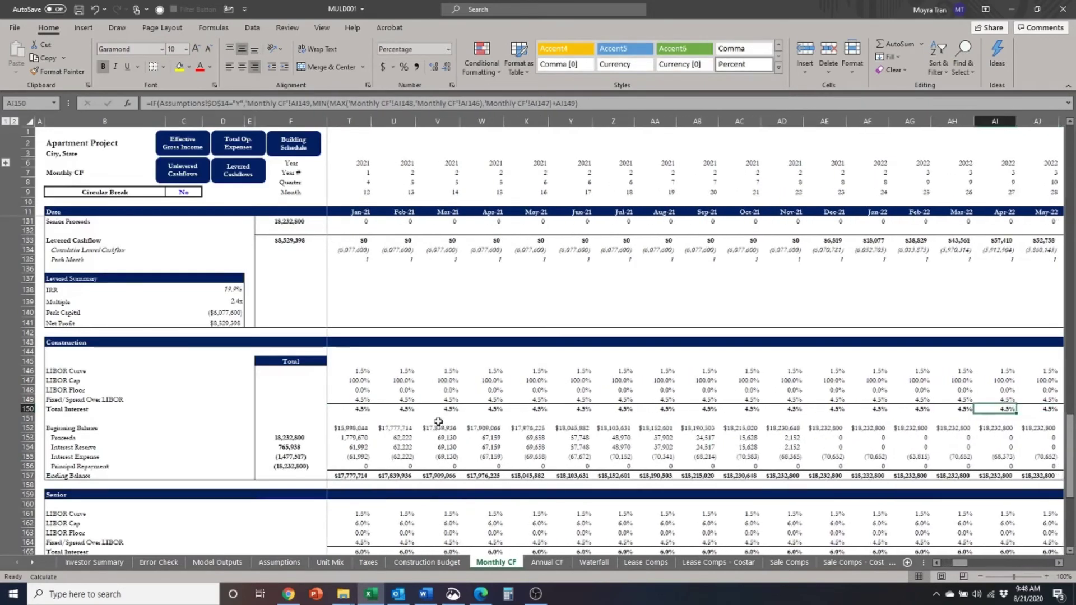
pyautogui.press('Left')
pyautogui.press('Left')
pyautogui.press('Left')
pyautogui.press('Left')
pyautogui.press('Left')
pyautogui.press('Left')
pyautogui.press('Left')
pyautogui.press('Left')
pyautogui.press('Left')
pyautogui.press('Left')
pyautogui.press('Left')
pyautogui.press('Left')
pyautogui.press('Left')
pyautogui.press('Left')
pyautogui.press('Left')
pyautogui.press('Left')
pyautogui.press('Left')
pyautogui.press('Left')
pyautogui.press('Left')
pyautogui.press('Left')
pyautogui.press('Right')
pyautogui.press('Right')
pyautogui.press('Right')
pyautogui.press('Right')
pyautogui.press('Right')
pyautogui.press('Right')
pyautogui.press('Right')
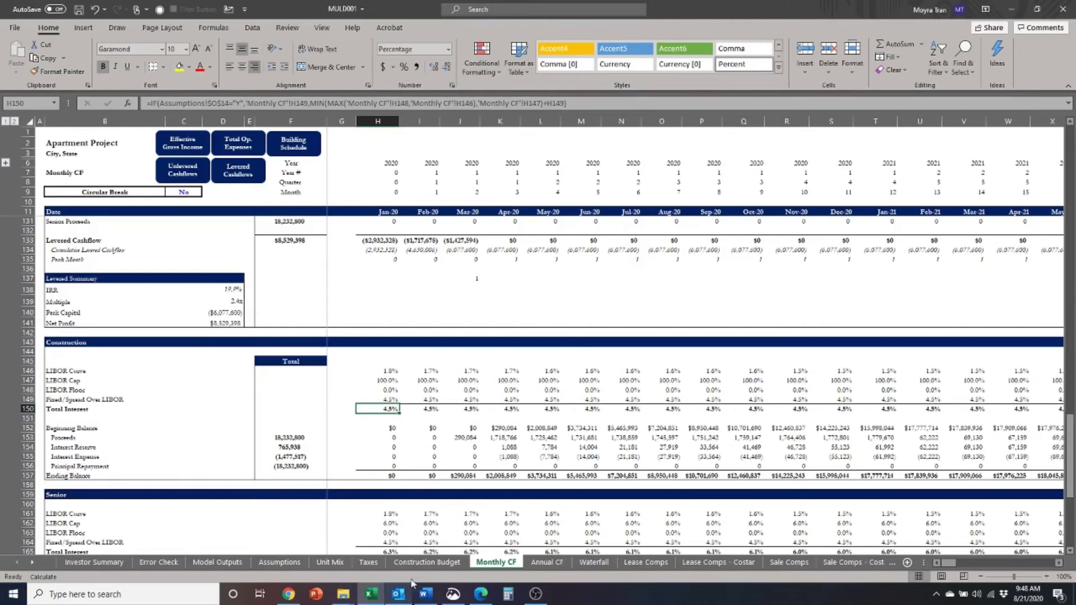
# On Assumptions, set the construction loan's Fixed Interest Rate? to N.
pyautogui.click(300, 562)
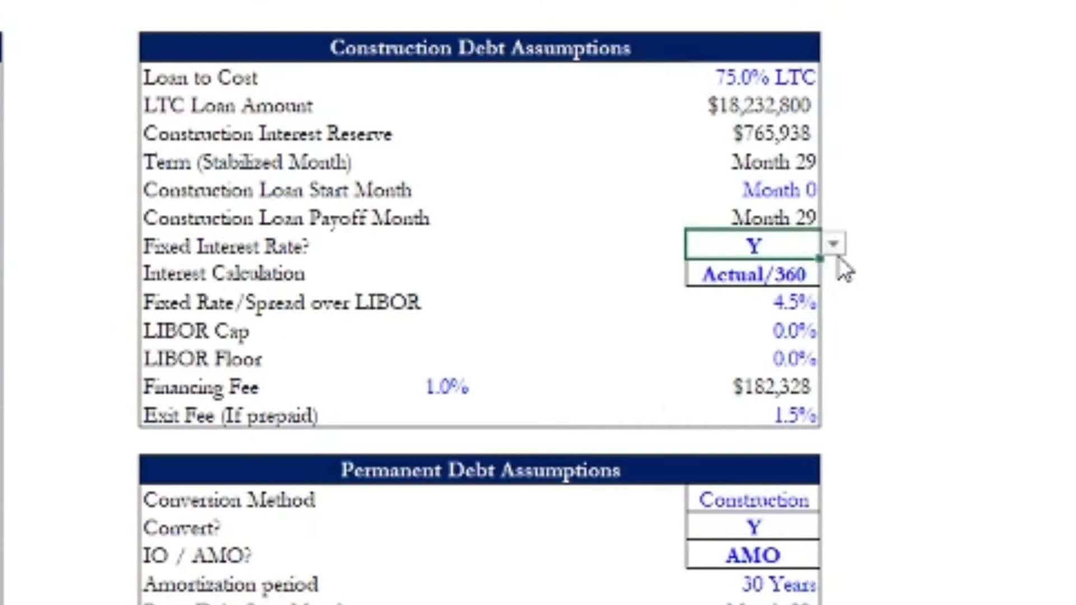
pyautogui.click(834, 244)
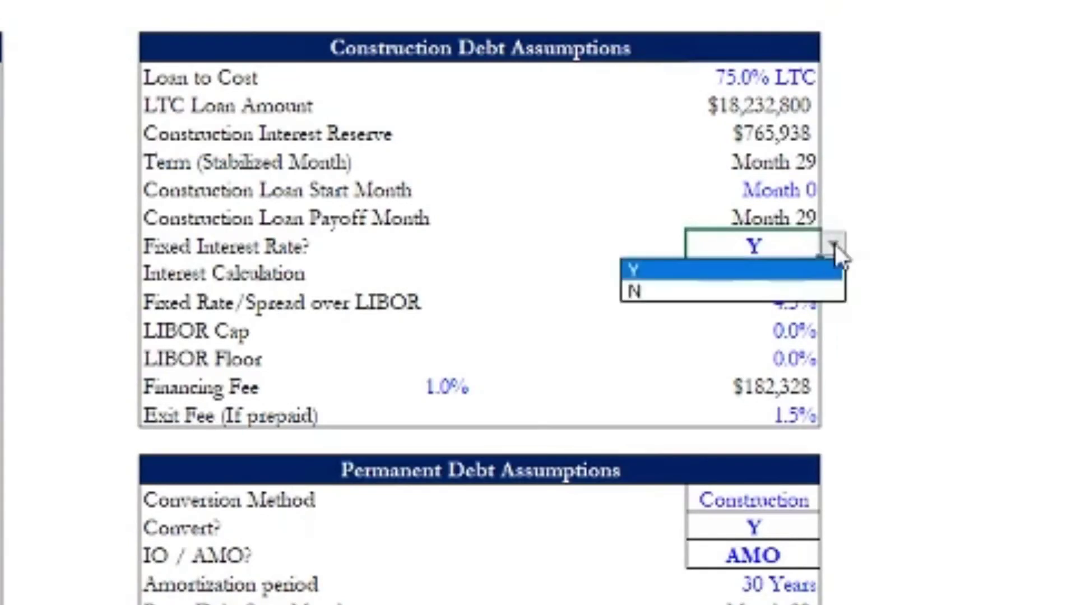
pyautogui.click(804, 289)
# Set the LIBOR Cap to 10% in O17 and the LIBOR Floor to 2% in O18.
pyautogui.click(785, 329)
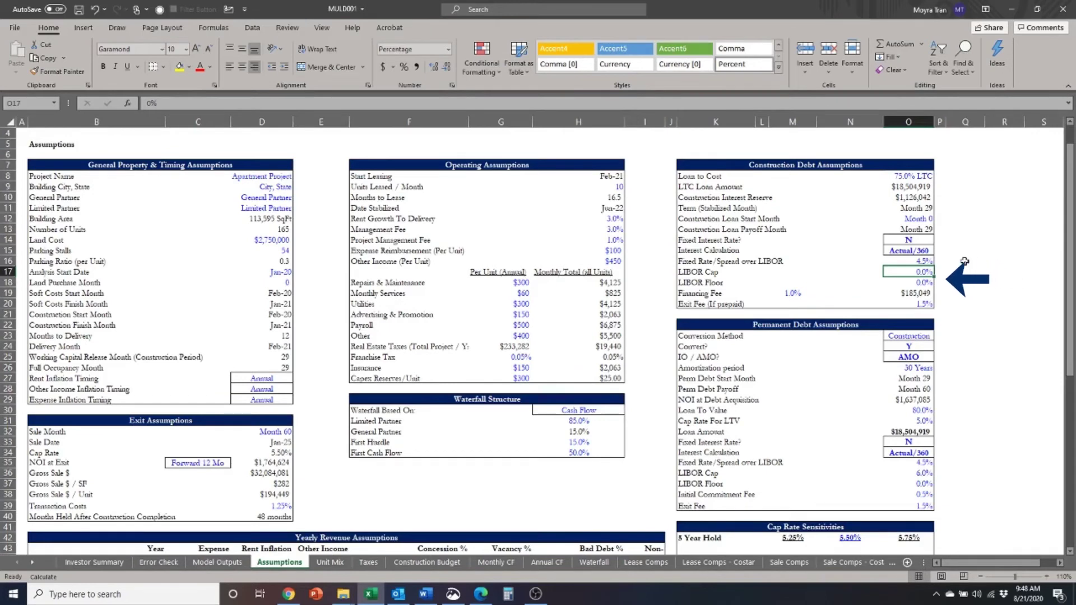
pyautogui.write('10')
pyautogui.press('Return')
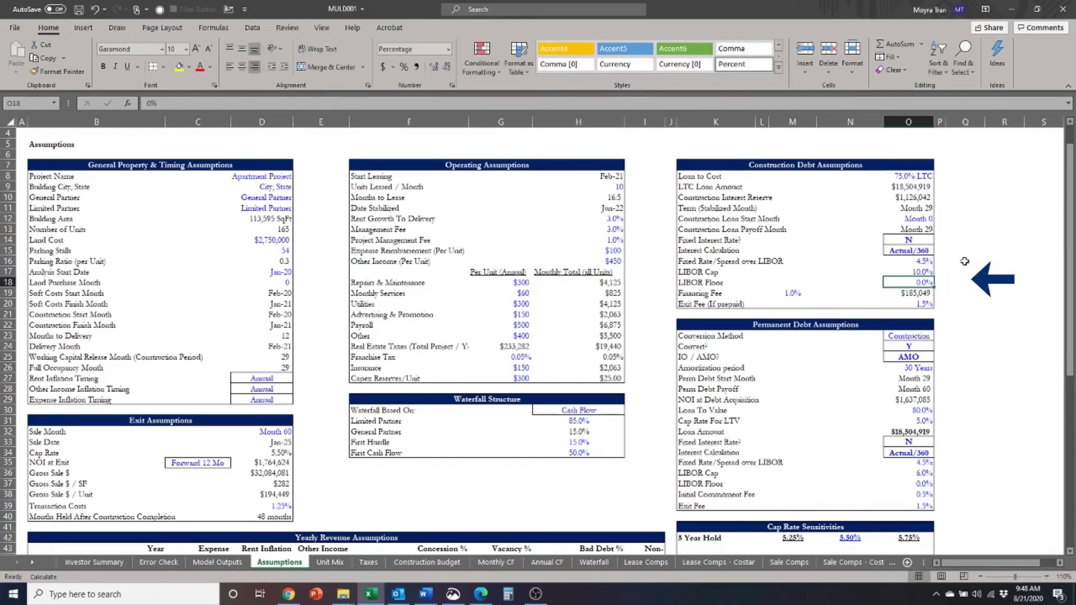
pyautogui.write('2')
pyautogui.press('Return')
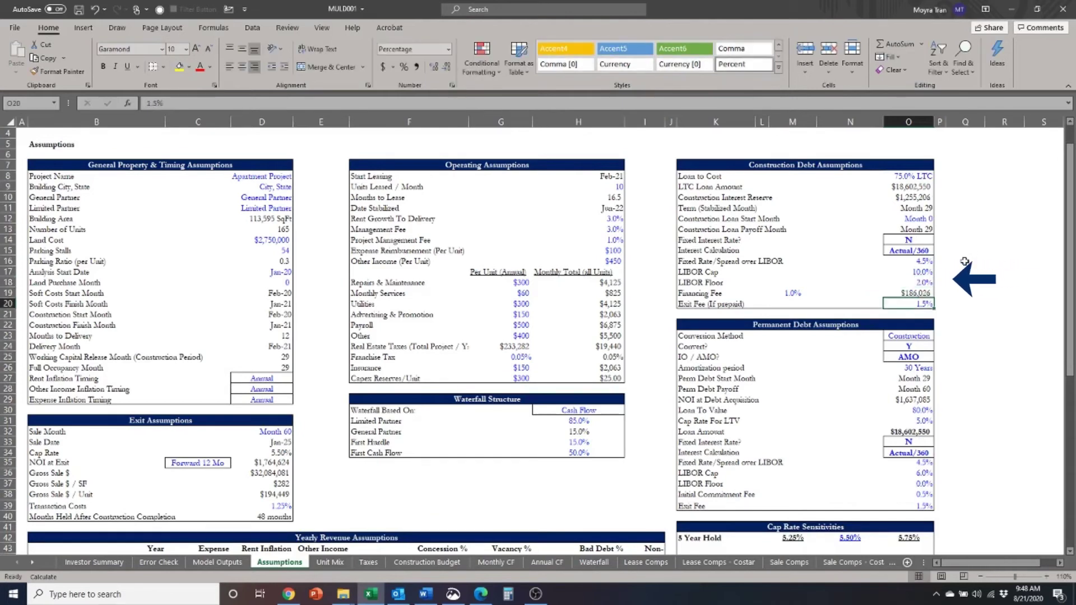
pyautogui.press('Up')
pyautogui.press('Up')
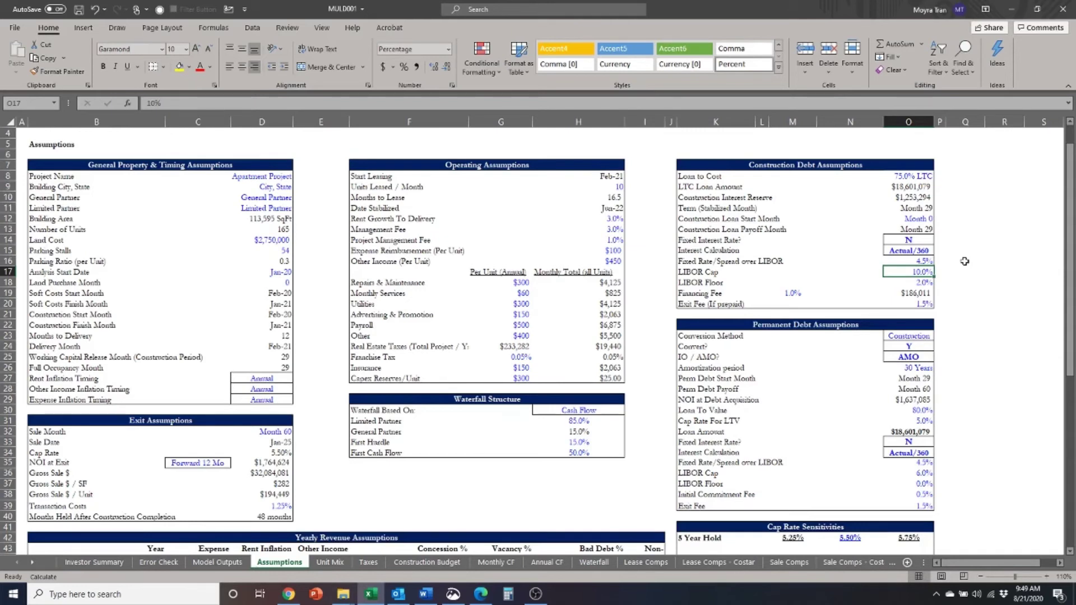
pyautogui.click(928, 282)
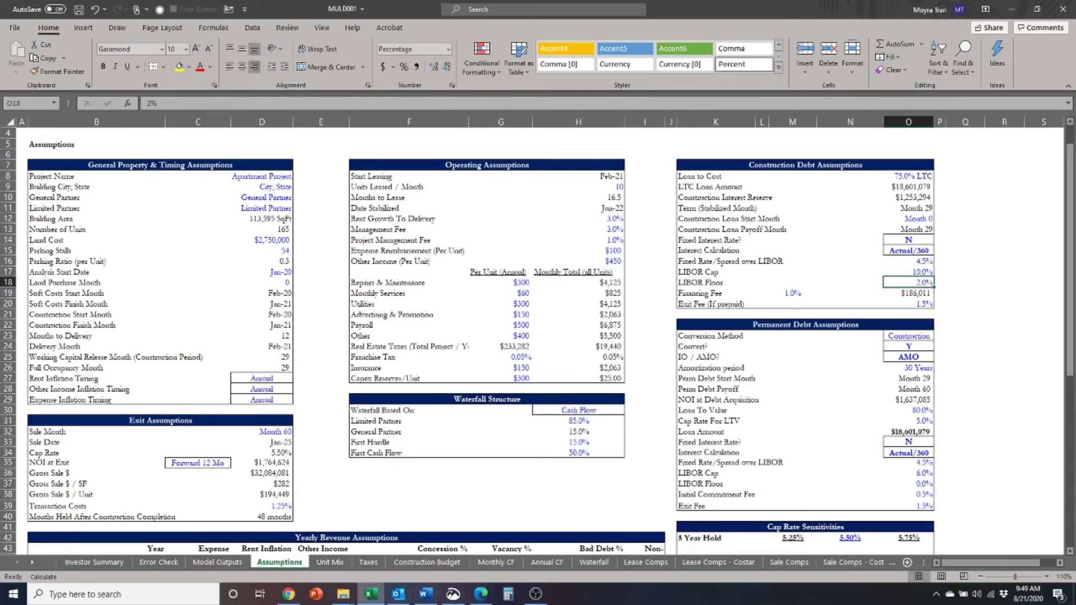
pyautogui.click(32, 563)
pyautogui.click(32, 563)
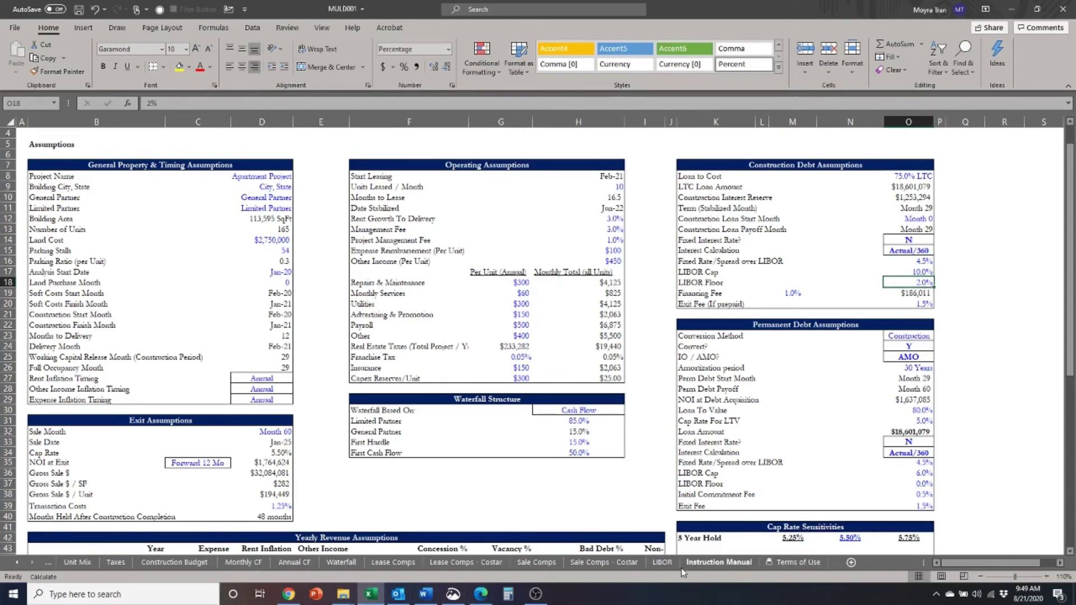
pyautogui.click(664, 562)
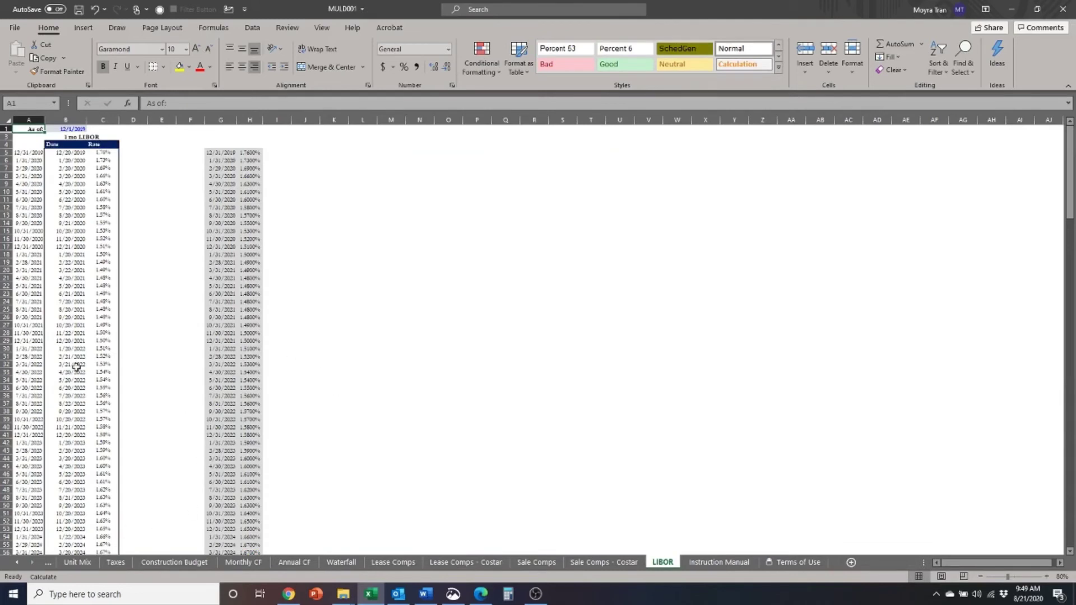
pyautogui.moveTo(60, 278); pyautogui.dragTo(103, 372)
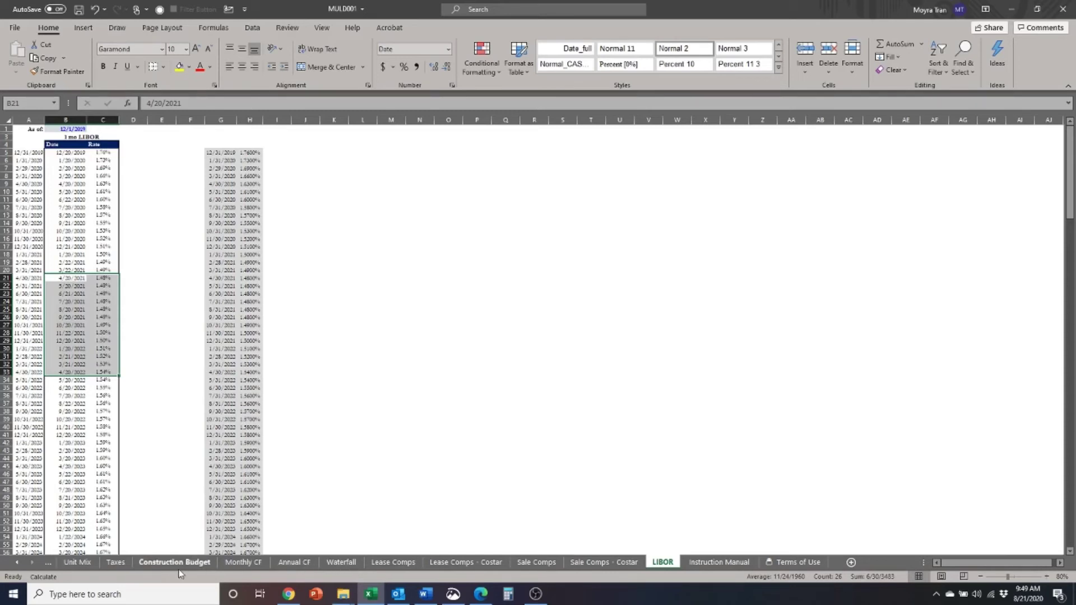
pyautogui.click(17, 562)
pyautogui.click(16, 562)
pyautogui.click(17, 562)
pyautogui.click(202, 562)
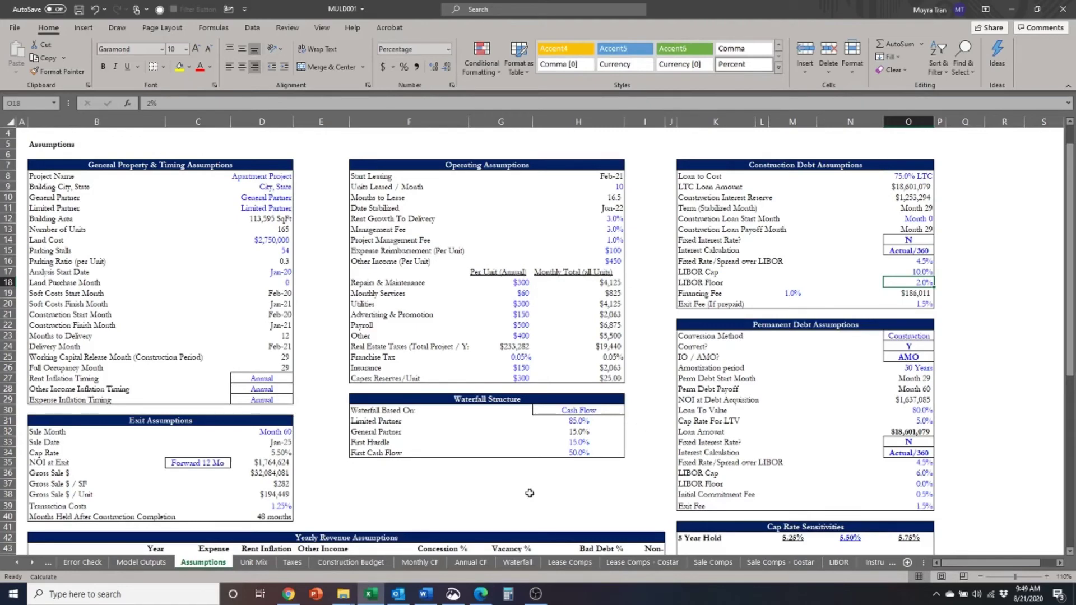
# On Monthly CF, inspect the LIBOR Curve, LIBOR Cap and LIBOR Floor formulas for the first months.
pyautogui.click(420, 562)
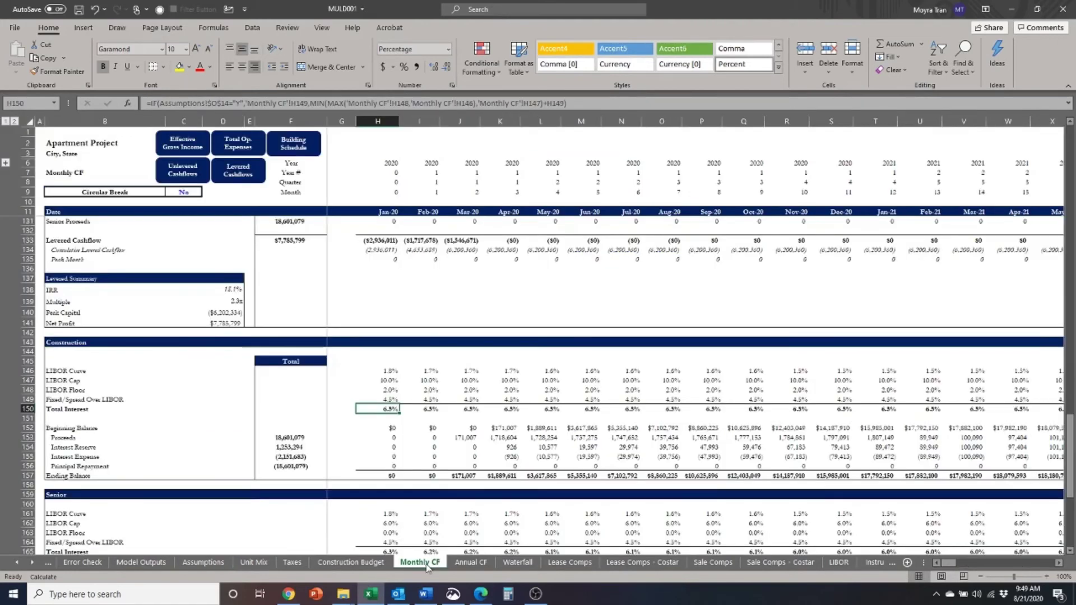
pyautogui.click(386, 374)
pyautogui.press('Right')
pyautogui.press('Right')
pyautogui.press('Right')
pyautogui.press('Right')
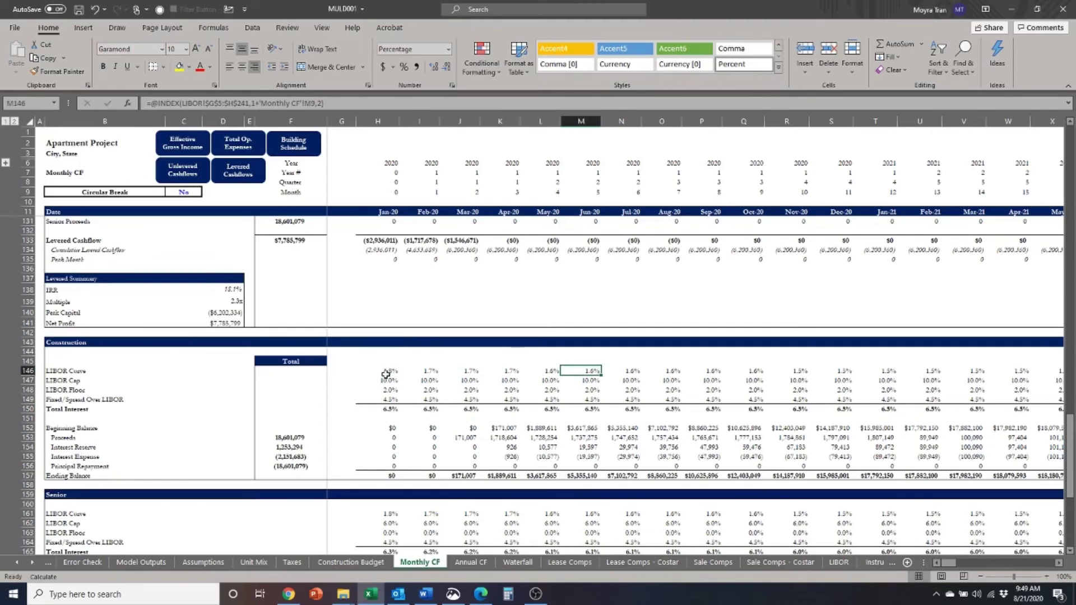
pyautogui.press('Right')
pyautogui.press('Left')
pyautogui.press('Left')
pyautogui.press('Left')
pyautogui.press('Down')
pyautogui.press('Left')
pyautogui.press('Down')
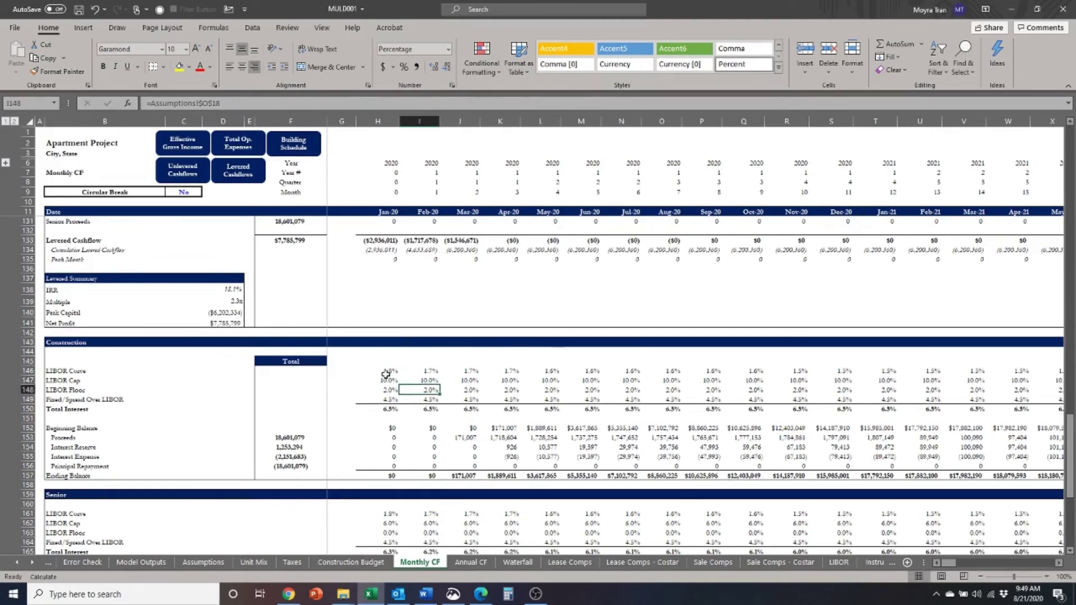
pyautogui.press('Right')
pyautogui.press('Down')
pyautogui.press('Down')
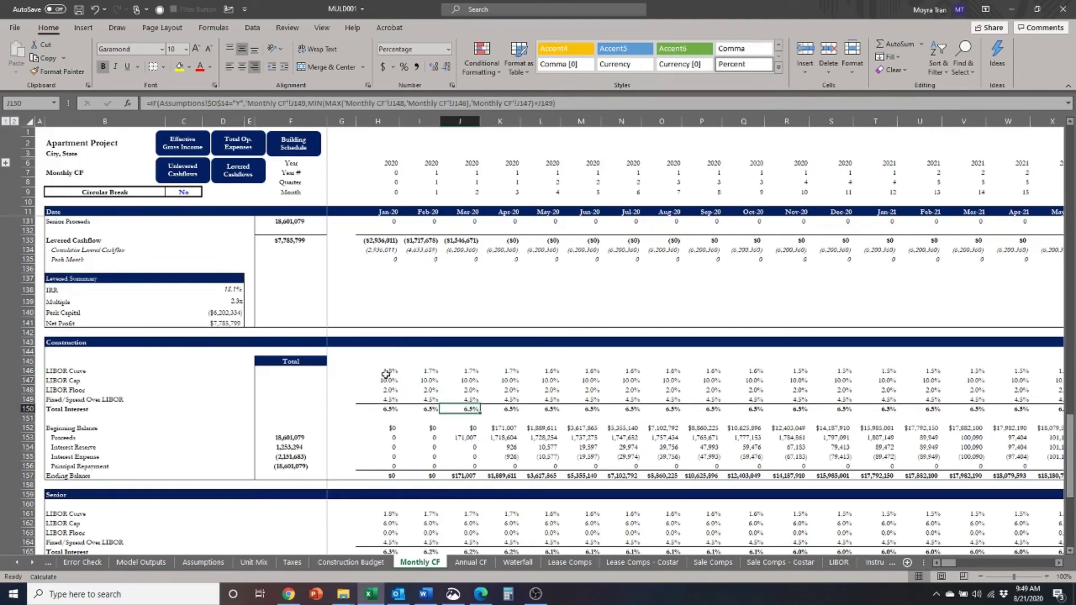
# Select the whole monthly Total Interest row and increase its decimal places.
pyautogui.press('Right')
pyautogui.press('Right')
pyautogui.press('Right')
pyautogui.press('Right')
pyautogui.press('Right')
pyautogui.press('Right')
pyautogui.press('Right')
pyautogui.press('Right')
pyautogui.press('Right')
pyautogui.press('Right')
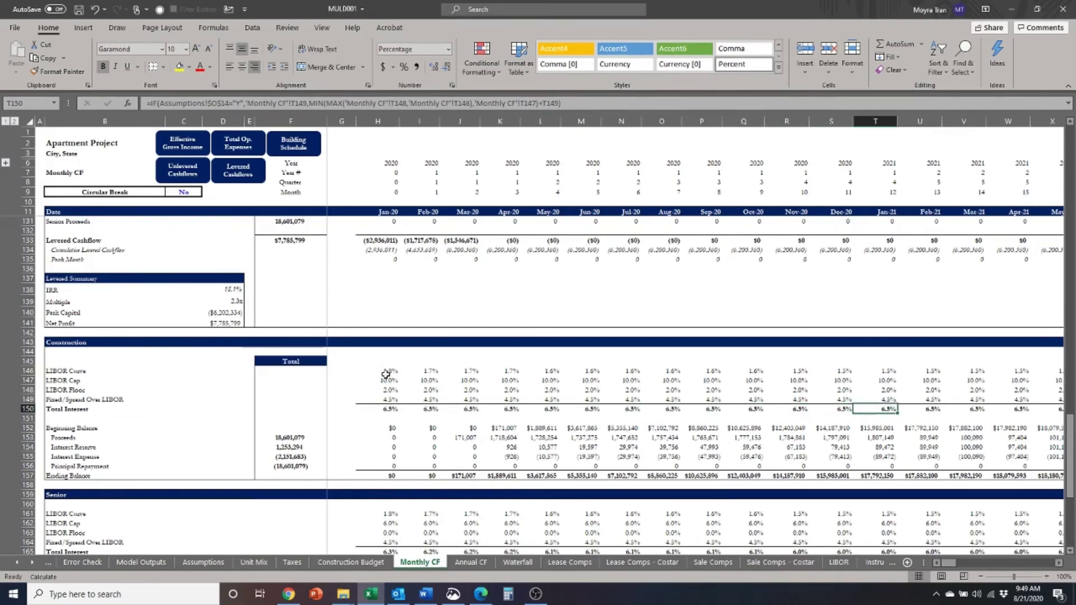
pyautogui.press('Right')
pyautogui.press('Right')
pyautogui.press('Right')
pyautogui.press('Left')
pyautogui.press('Left')
pyautogui.press('Left')
pyautogui.press('Left')
pyautogui.press('Left')
pyautogui.press('Left')
pyautogui.press('Left')
pyautogui.press('Left')
pyautogui.press('Left')
pyautogui.press('Left')
pyautogui.press('Left')
pyautogui.press('Left')
pyautogui.press('Left')
pyautogui.press('Left')
pyautogui.press('Left')
pyautogui.press('Left')
pyautogui.press('Left')
pyautogui.press('Left')
pyautogui.press('Left')
pyautogui.press('Left')
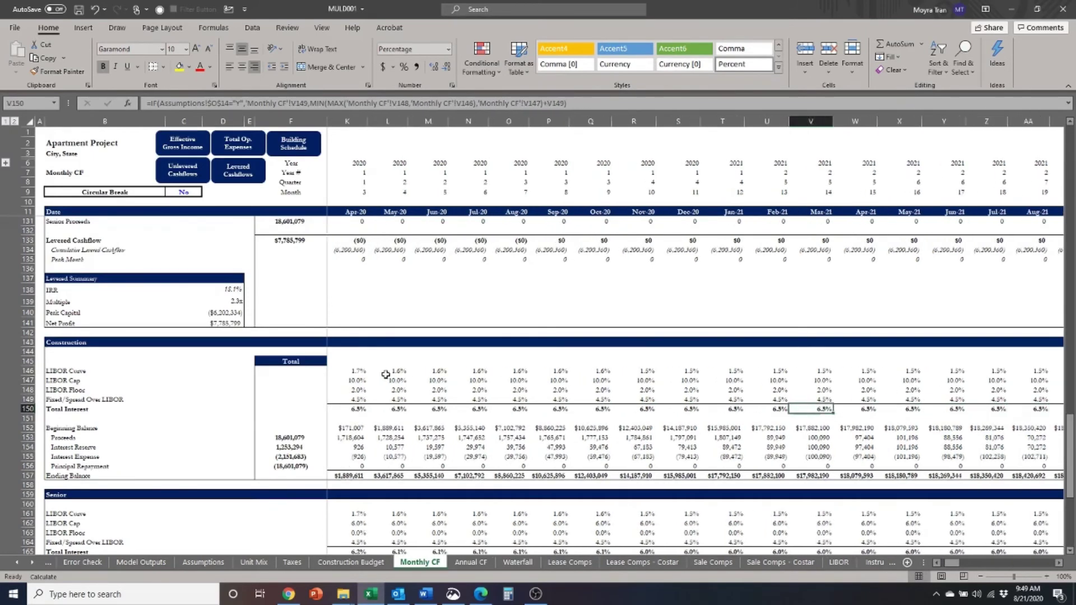
pyautogui.press('Right')
pyautogui.press('Right')
pyautogui.press('Right')
pyautogui.press('Right')
pyautogui.press('Right')
pyautogui.press('Right')
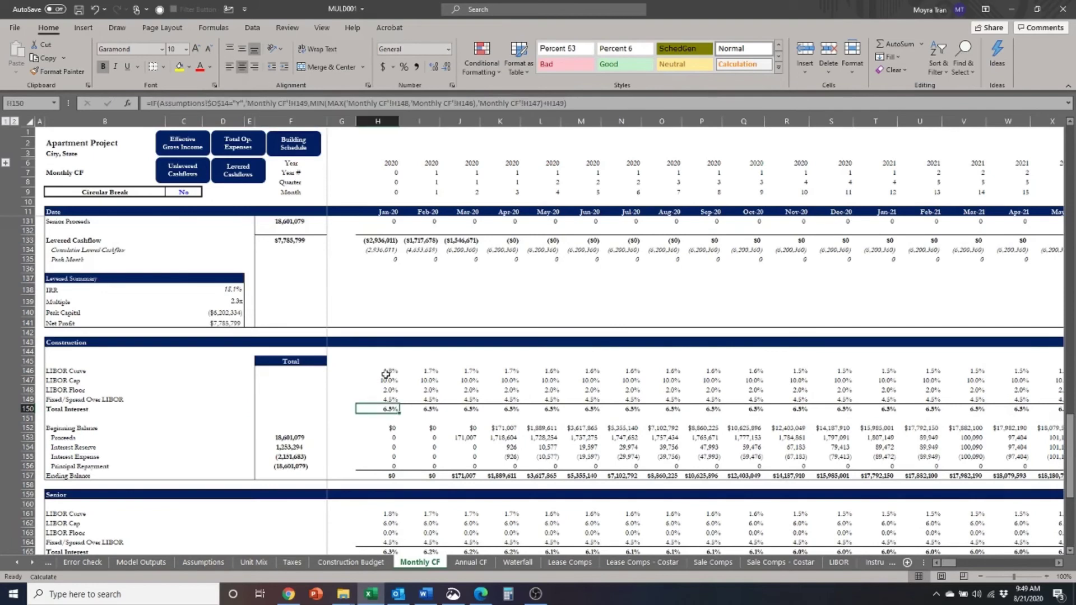
pyautogui.hotkey('ctrl', 'shift', 'Right')
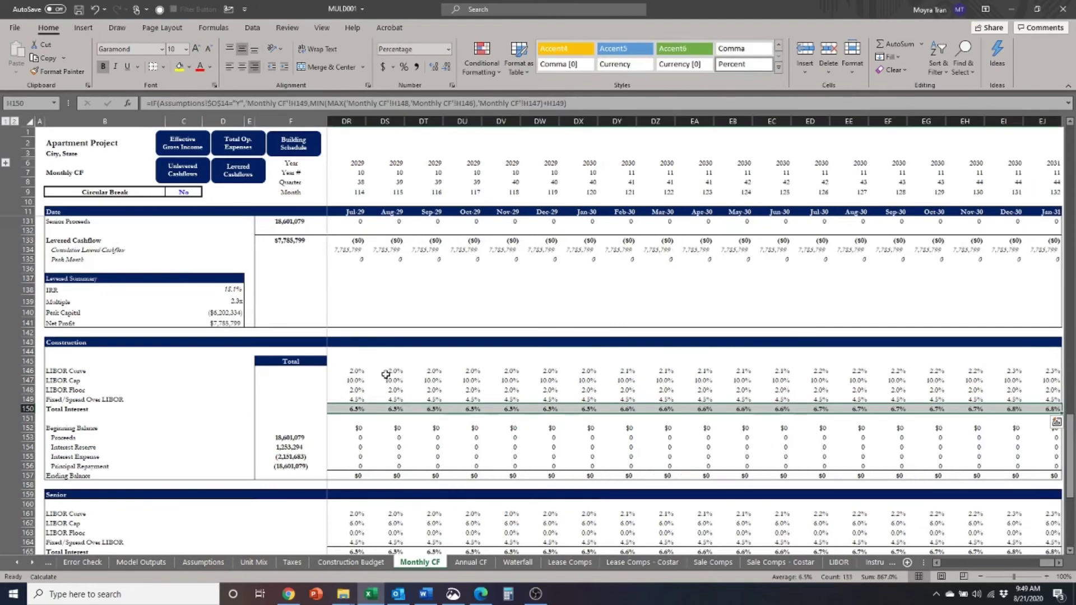
pyautogui.click(441, 66)
pyautogui.click(437, 67)
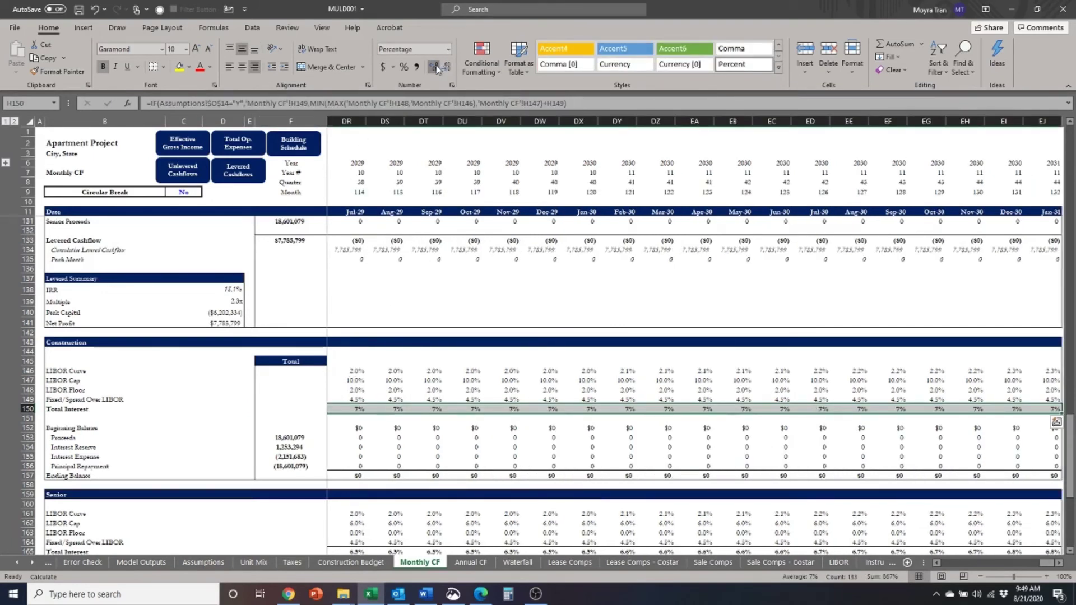
pyautogui.click(437, 67)
pyautogui.click(437, 67)
pyautogui.click(437, 67)
pyautogui.click(437, 67)
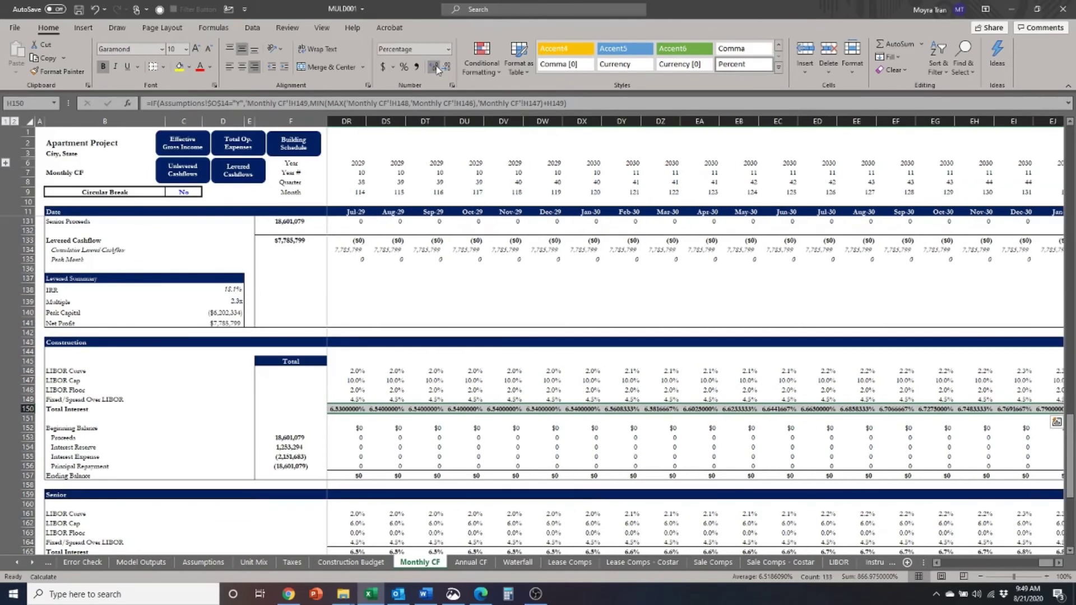
# Review Total Interest across later months, then go to the Assumptions sheet.
pyautogui.hotkey('shift', 'BackSpace')
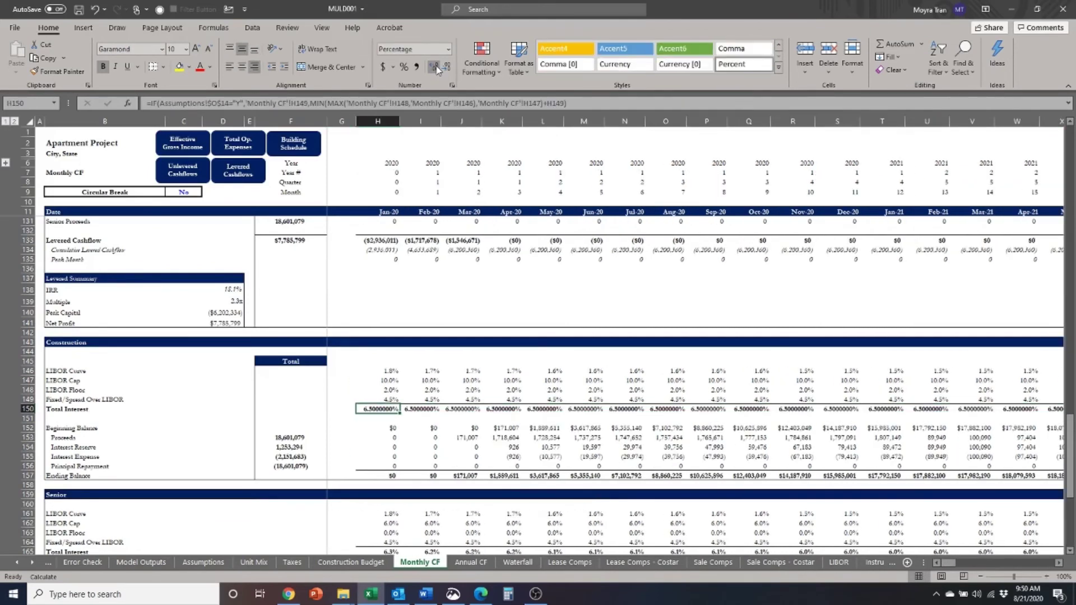
pyautogui.press('Right')
pyautogui.press('Right')
pyautogui.press('Right')
pyautogui.press('Right')
pyautogui.press('Right')
pyautogui.press('Right')
pyautogui.press('Right')
pyautogui.press('Right')
pyautogui.press('Right')
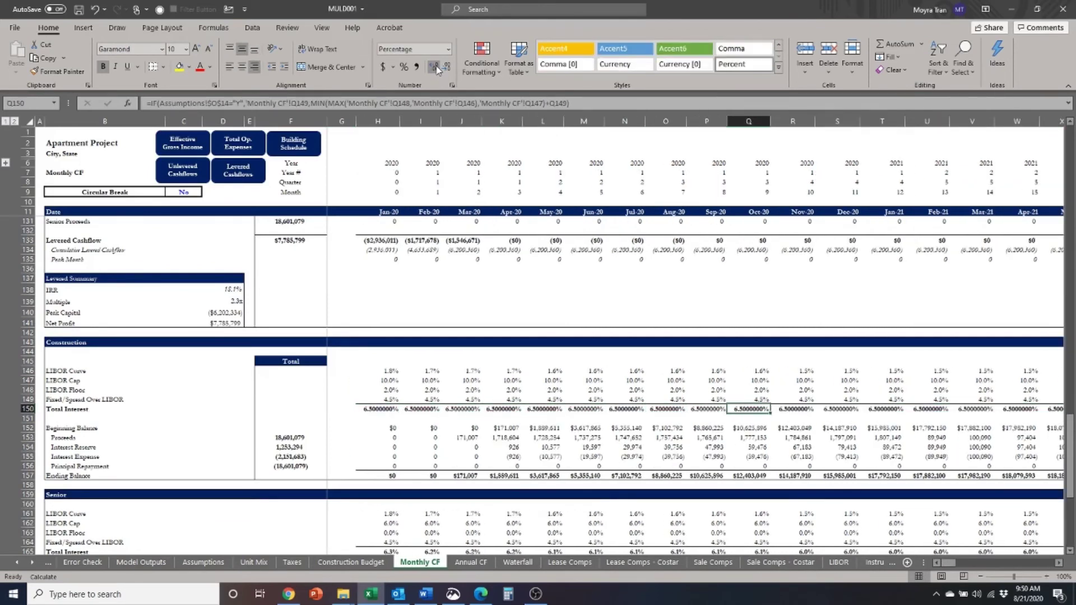
pyautogui.press('Right')
pyautogui.press('Right')
pyautogui.press('Right')
pyautogui.press('Right')
pyautogui.press('Right')
pyautogui.press('Right')
pyautogui.press('Right')
pyautogui.press('Right')
pyautogui.press('Right')
pyautogui.press('Right')
pyautogui.press('Right')
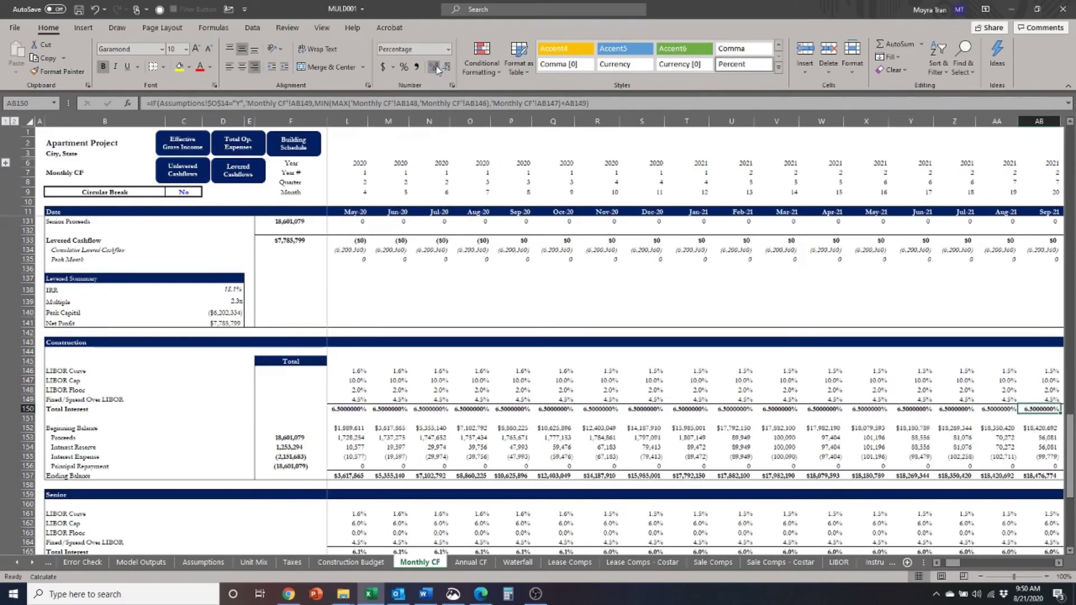
pyautogui.press('Right')
pyautogui.press('Right')
pyautogui.press('Right')
pyautogui.press('Right')
pyautogui.press('Right')
pyautogui.press('Right')
pyautogui.press('Right')
pyautogui.press('Right')
pyautogui.press('Right')
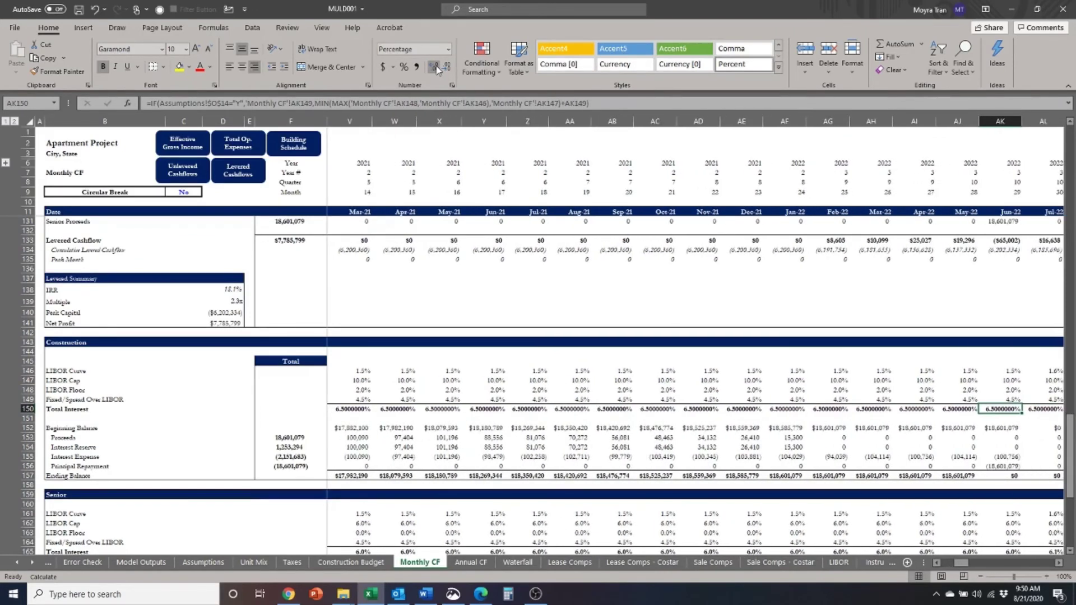
pyautogui.press('Right')
pyautogui.press('Right')
pyautogui.press('Right')
pyautogui.press('Right')
pyautogui.press('Right')
pyautogui.press('Right')
pyautogui.press('Right')
pyautogui.press('Right')
pyautogui.press('Right')
pyautogui.press('Right')
pyautogui.press('Right')
pyautogui.press('Right')
pyautogui.press('Right')
pyautogui.press('Right')
pyautogui.press('Right')
pyautogui.press('Right')
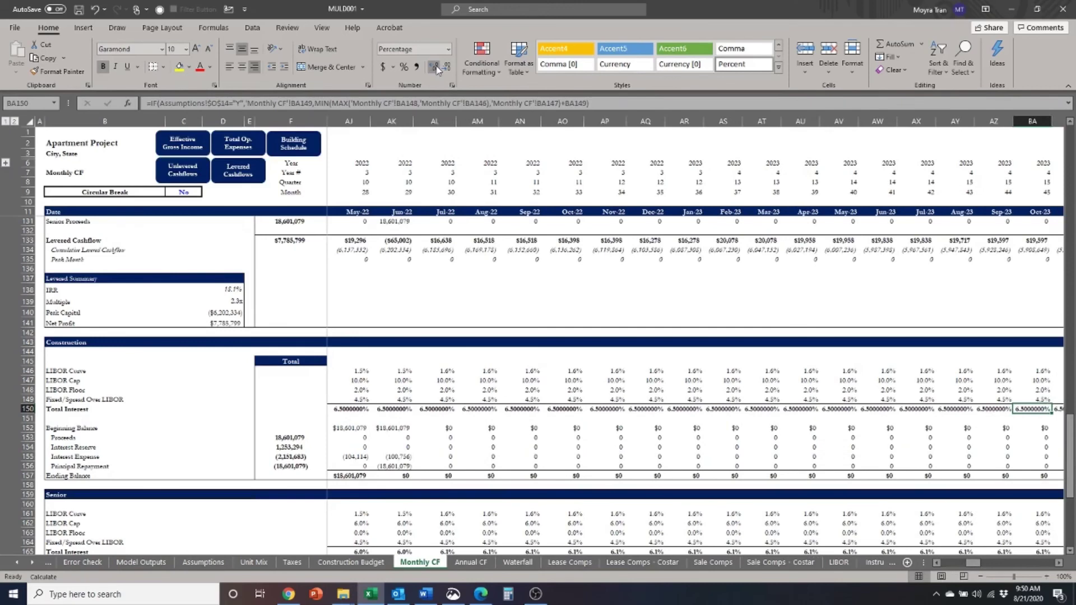
pyautogui.press('Right')
pyautogui.press('Right')
pyautogui.press('Right')
pyautogui.press('Right')
pyautogui.press('Right')
pyautogui.press('Right')
pyautogui.press('Right')
pyautogui.press('Right')
pyautogui.press('Right')
pyautogui.press('Right')
pyautogui.press('Right')
pyautogui.press('Right')
pyautogui.press('Right')
pyautogui.press('Right')
pyautogui.press('Right')
pyautogui.press('Right')
pyautogui.press('Right')
pyautogui.press('Right')
pyautogui.press('Right')
pyautogui.press('Right')
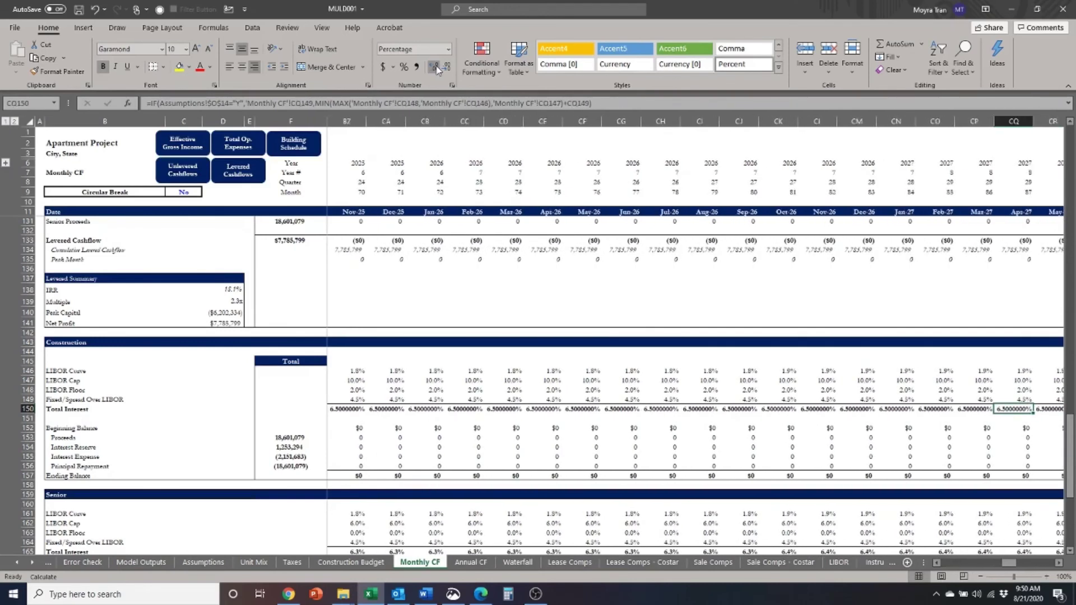
pyautogui.press('Right')
pyautogui.press('Right')
pyautogui.press('Right')
pyautogui.press('Right')
pyautogui.press('Right')
pyautogui.press('Right')
pyautogui.press('Right')
pyautogui.press('Right')
pyautogui.press('Right')
pyautogui.press('Right')
pyautogui.press('Right')
pyautogui.press('Right')
pyautogui.press('Right')
pyautogui.press('Right')
pyautogui.press('Right')
pyautogui.press('Right')
pyautogui.press('Right')
pyautogui.press('Right')
pyautogui.press('Right')
pyautogui.press('Right')
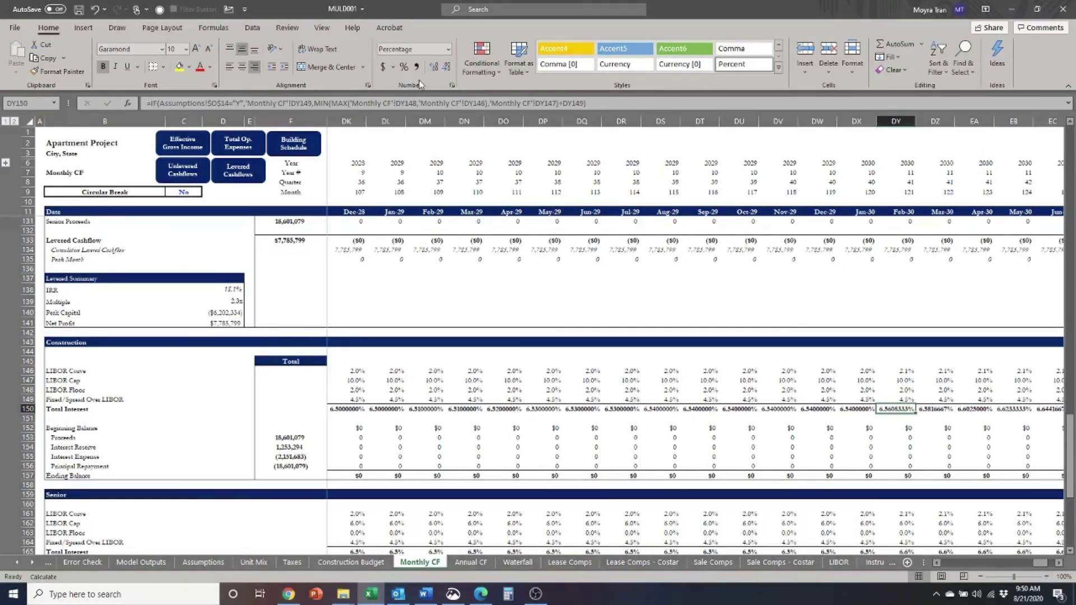
pyautogui.hotkey('ctrl', 'pageup')
pyautogui.hotkey('ctrl', 'pageup')
pyautogui.hotkey('ctrl', 'pageup')
pyautogui.hotkey('ctrl', 'pageup')
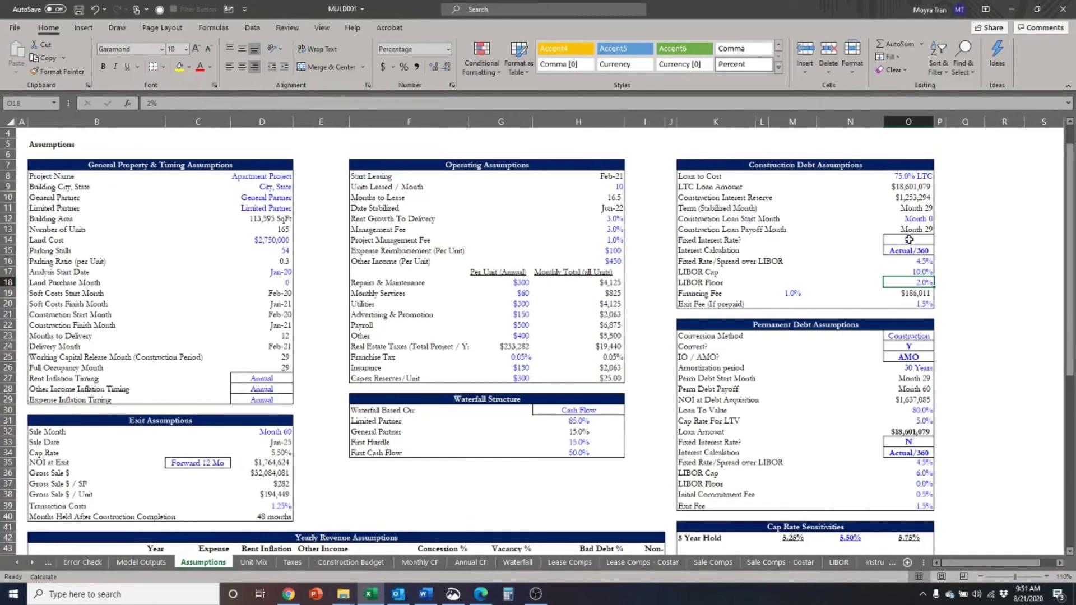
# Return to the Monthly CF sheet and check the early LIBOR Curve values.
pyautogui.click(419, 562)
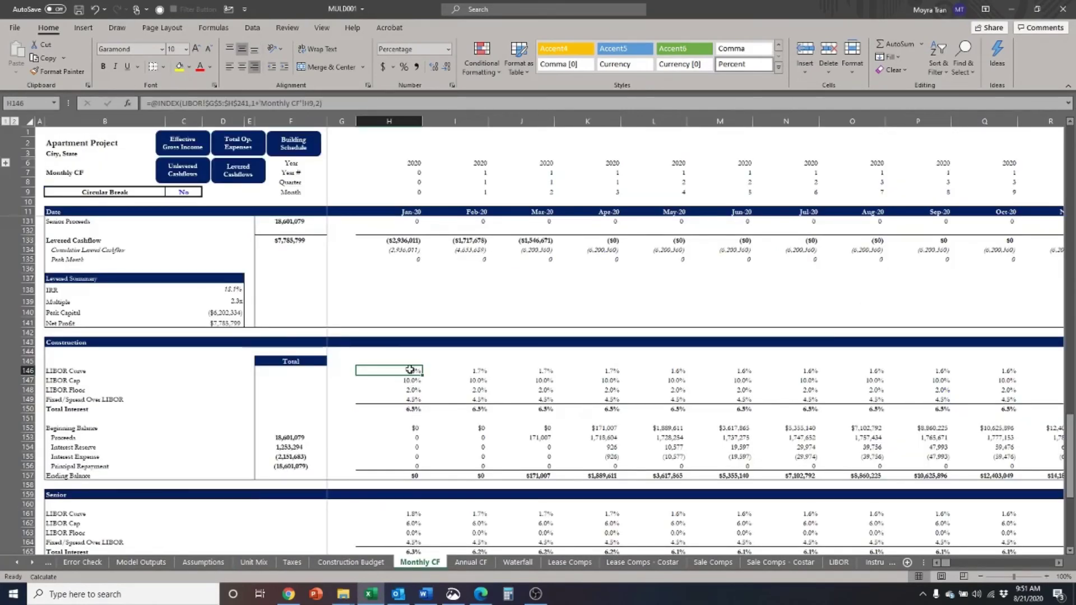
pyautogui.press('Right')
pyautogui.press('Right')
pyautogui.press('Right')
pyautogui.press('Right')
pyautogui.press('Right')
pyautogui.press('Left')
pyautogui.press('Left')
pyautogui.press('Left')
pyautogui.press('Left')
pyautogui.press('Left')
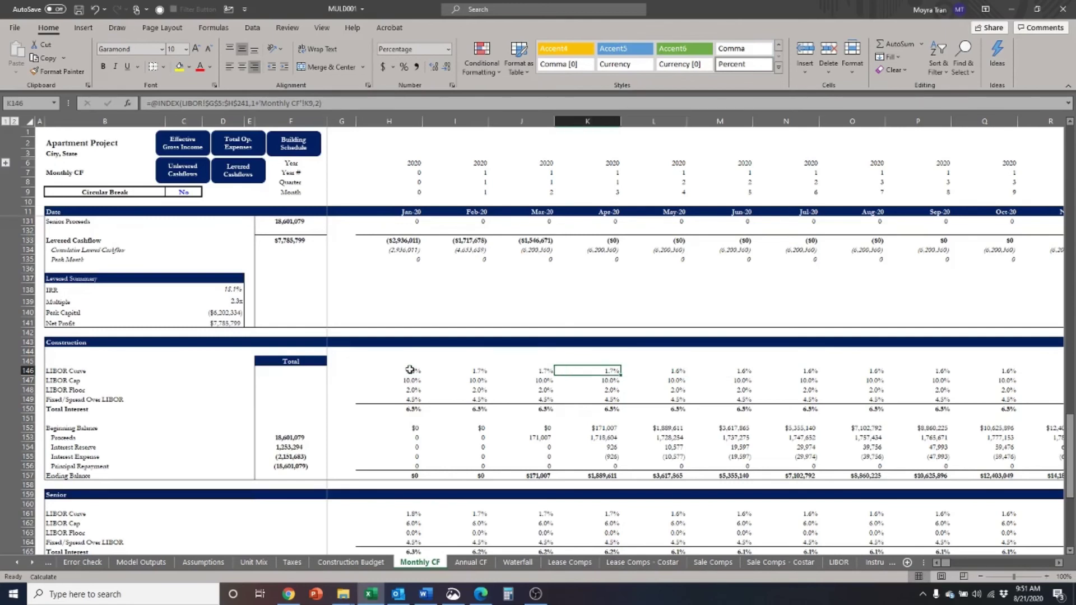
pyautogui.press('Right')
pyautogui.press('Right')
pyautogui.press('Left')
pyautogui.press('Left')
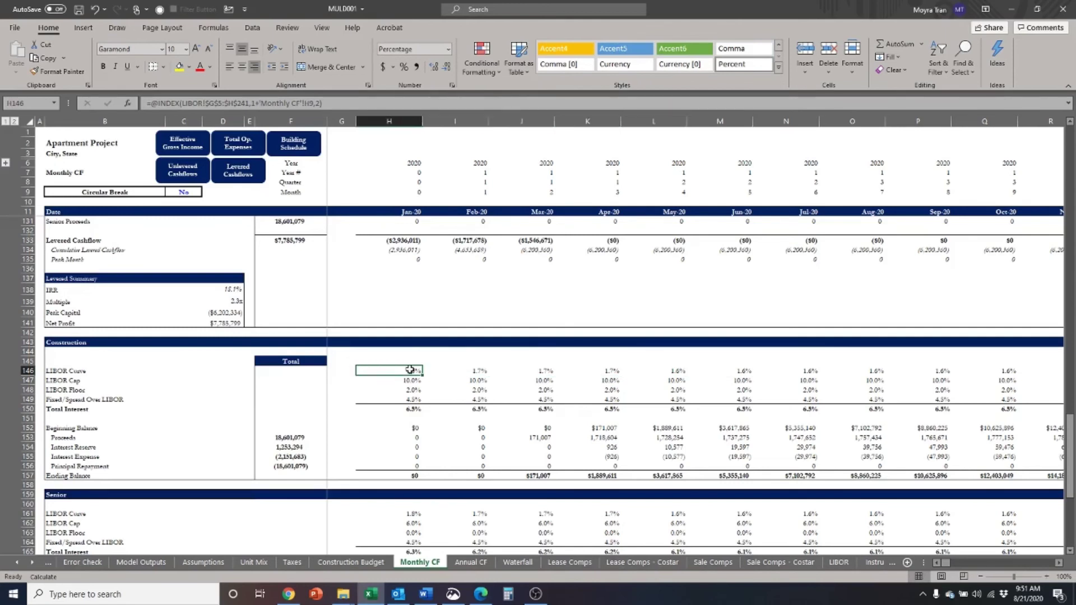
# Show the whole LIBOR Curve row (row 146) with several more decimal places.
pyautogui.hotkey('ctrl', 'shift', 'Right')
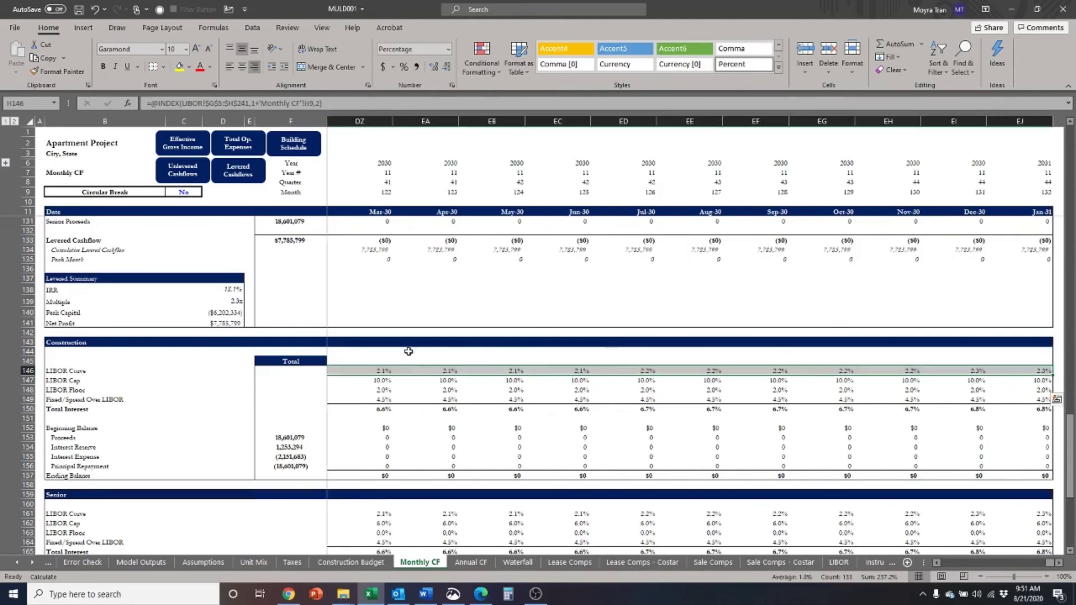
pyautogui.click(446, 66)
pyautogui.click(435, 66)
pyautogui.click(435, 67)
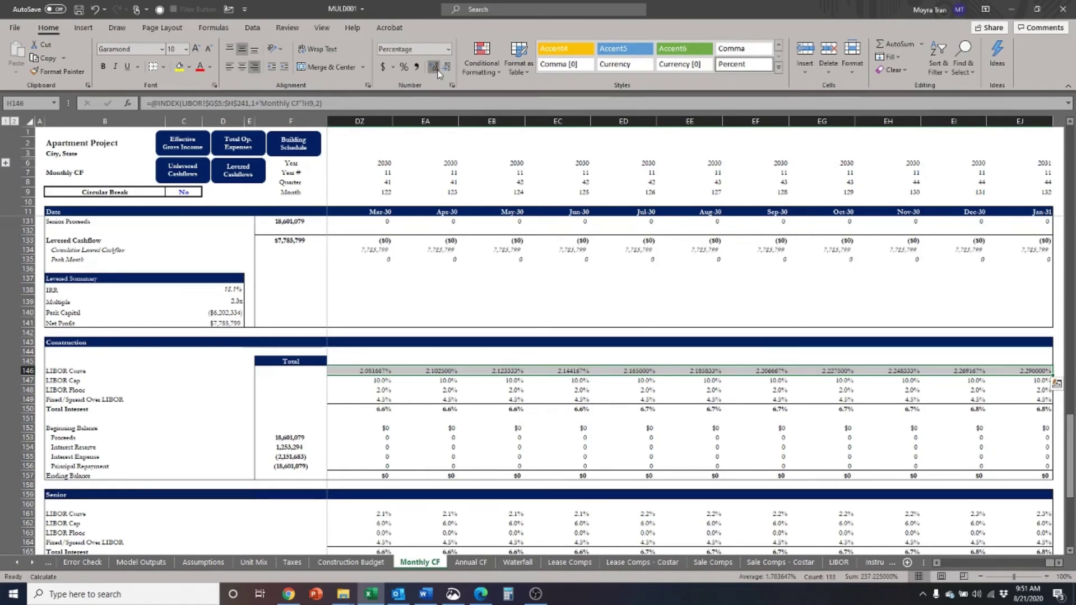
pyautogui.click(435, 67)
pyautogui.click(435, 67)
pyautogui.hotkey('shift', 'BackSpace')
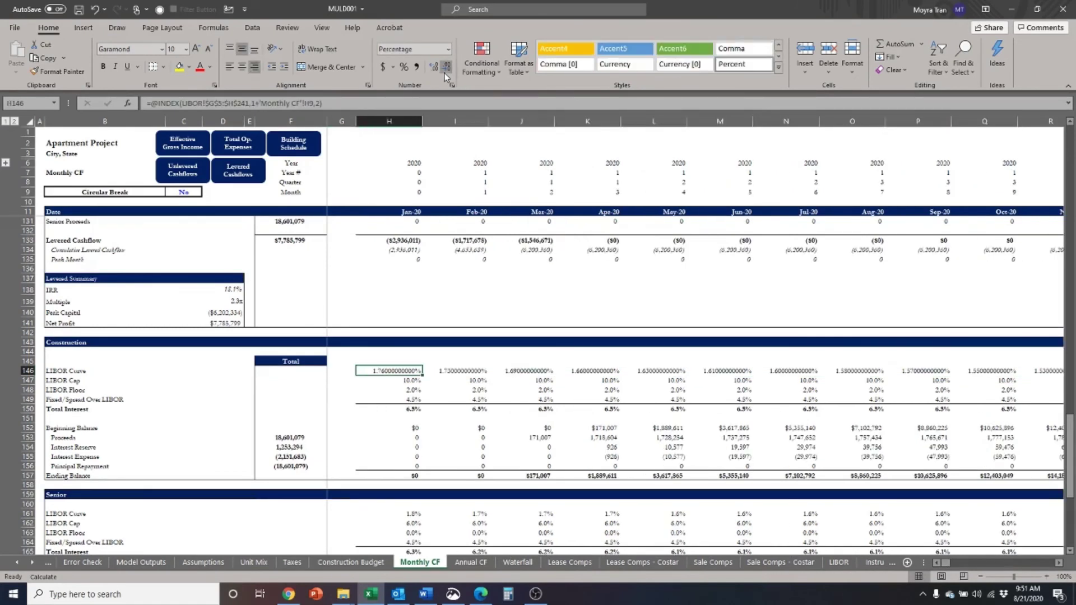
pyautogui.press('Right')
pyautogui.press('Right')
pyautogui.press('Right')
pyautogui.press('Right')
pyautogui.press('Right')
pyautogui.press('Right')
pyautogui.press('Right')
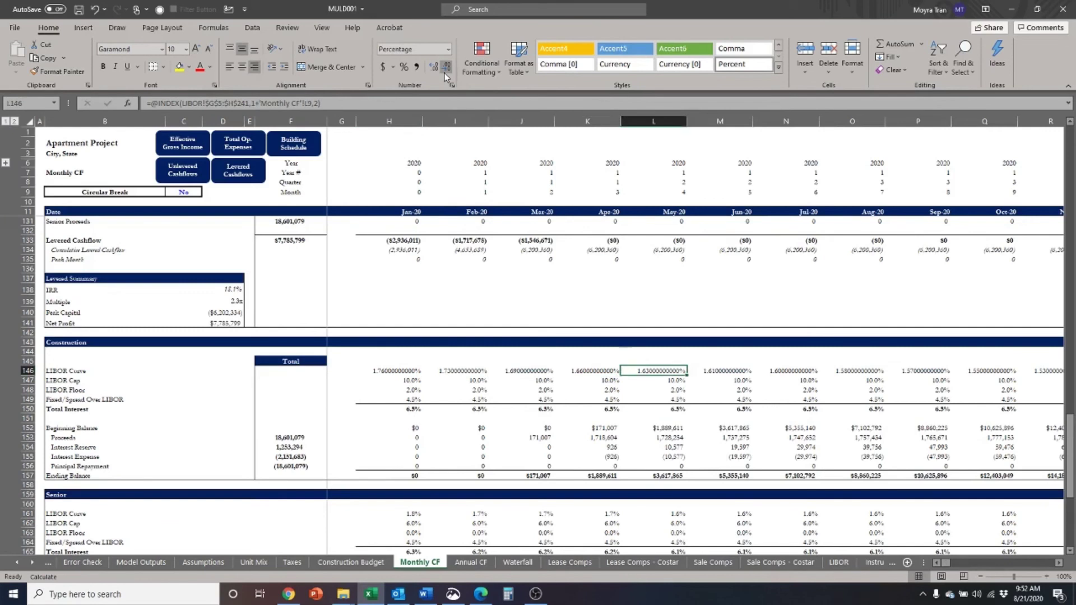
pyautogui.press('Left')
pyautogui.press('Left')
pyautogui.press('Left')
# Show the whole Total Interest row (row 150) with more decimal places.
pyautogui.click(415, 408)
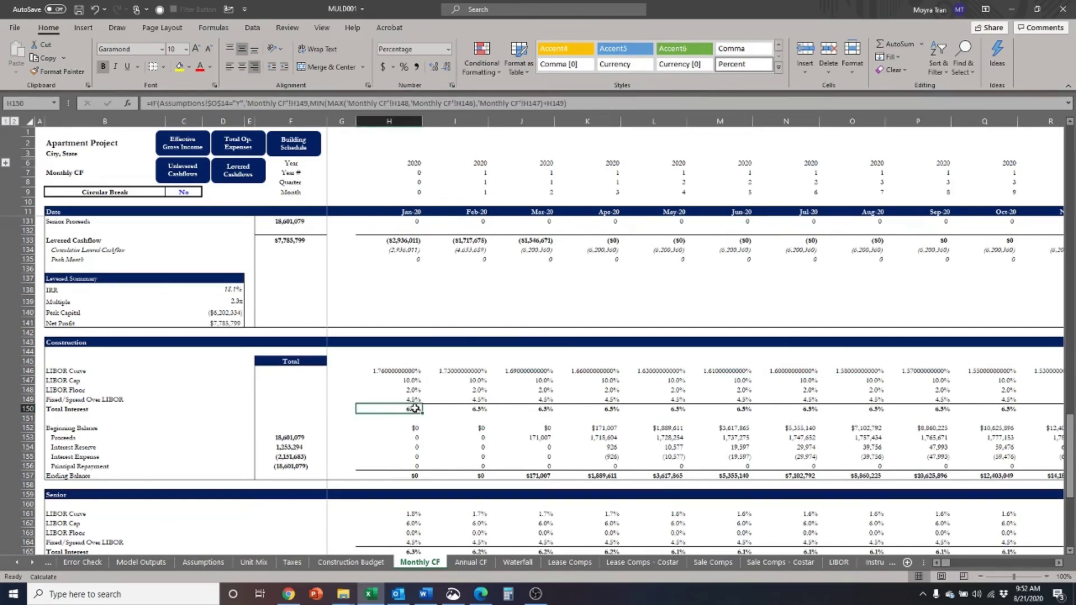
pyautogui.hotkey('ctrl', 'shift', 'Right')
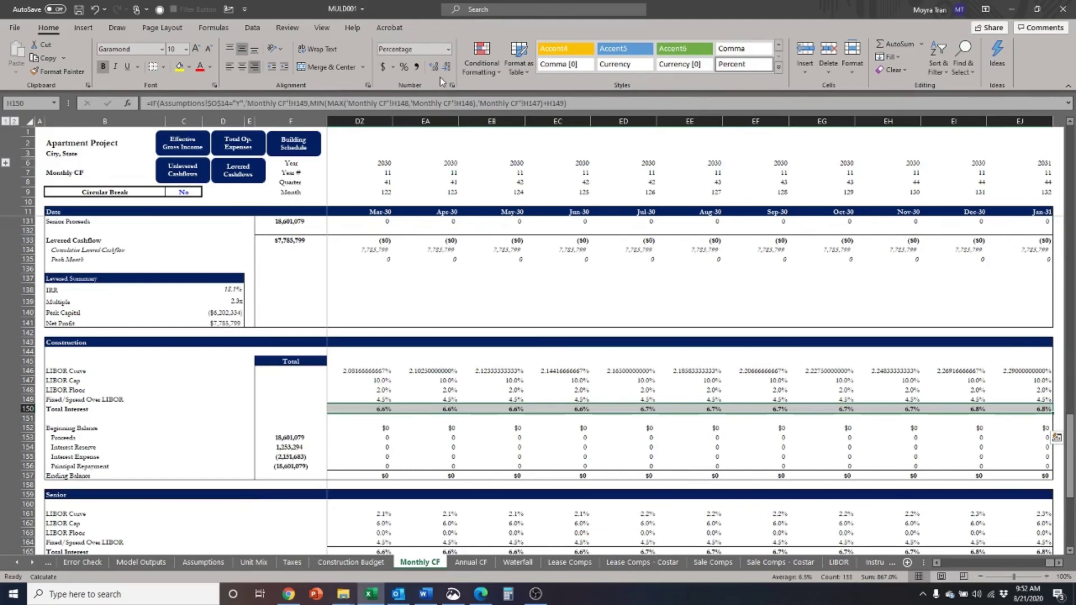
pyautogui.click(446, 67)
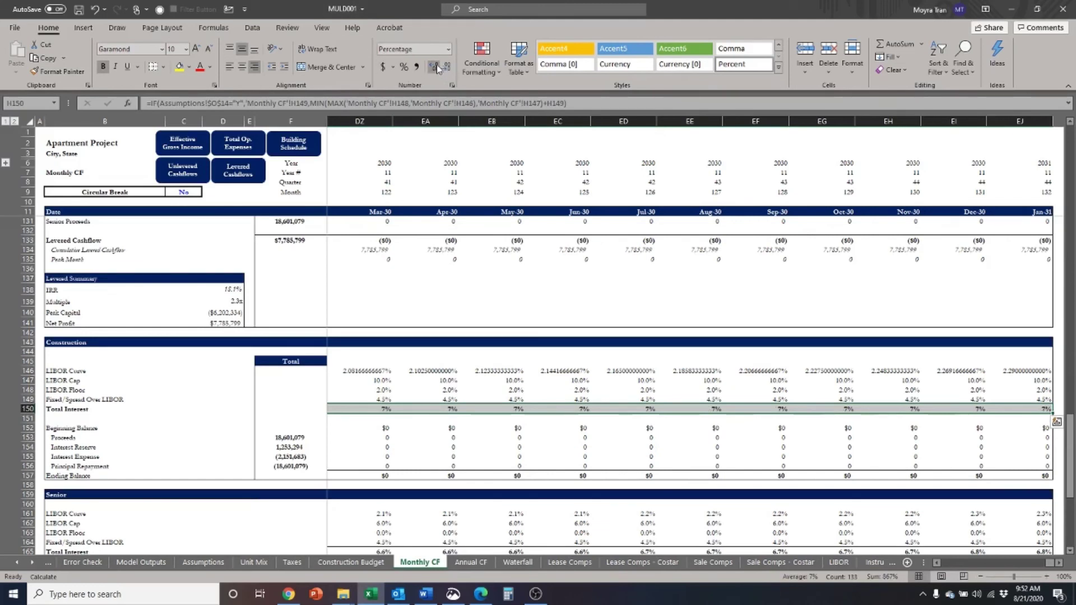
pyautogui.click(433, 67)
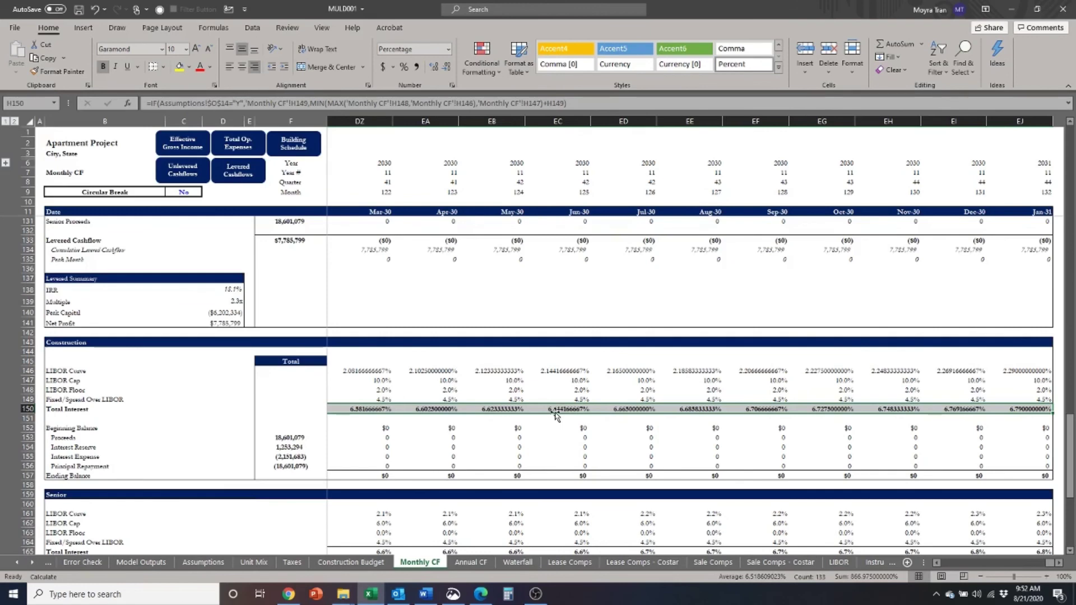
pyautogui.hotkey('ctrl', 'shift', 'Left')
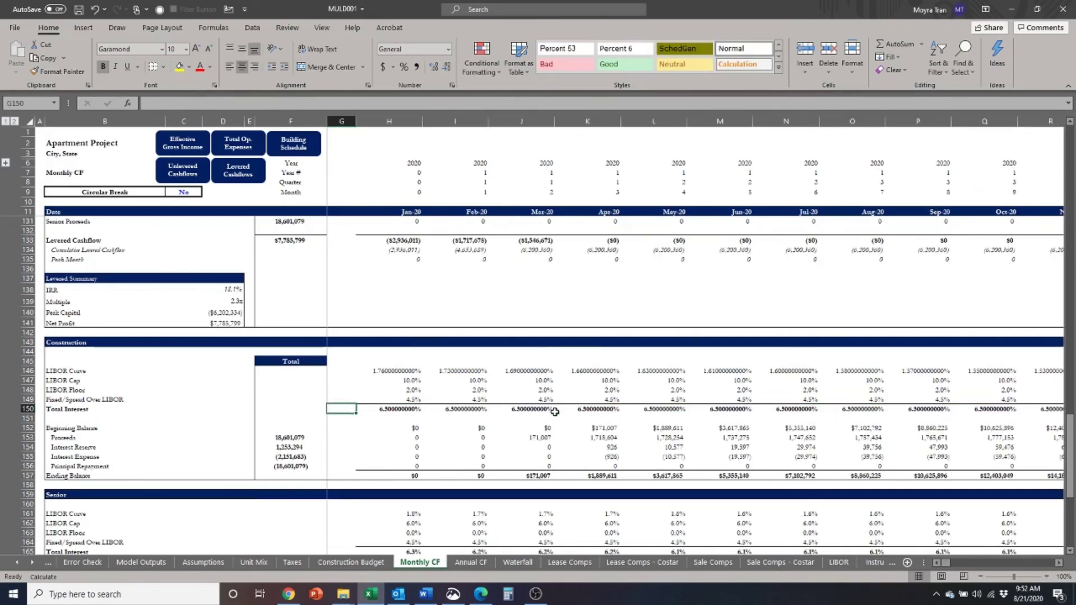
pyautogui.press('Right')
pyautogui.press('Right')
pyautogui.press('Right')
pyautogui.press('Right')
pyautogui.press('Right')
pyautogui.press('Right')
pyautogui.press('Right')
pyautogui.press('Right')
pyautogui.press('Right')
pyautogui.press('Right')
pyautogui.press('Right')
pyautogui.press('Right')
pyautogui.press('Right')
pyautogui.press('Right')
pyautogui.press('Right')
pyautogui.press('Right')
pyautogui.press('Right')
pyautogui.press('Right')
pyautogui.press('Left')
pyautogui.press('Left')
pyautogui.press('Left')
pyautogui.press('Left')
pyautogui.press('Left')
pyautogui.press('Left')
pyautogui.press('Left')
pyautogui.press('Left')
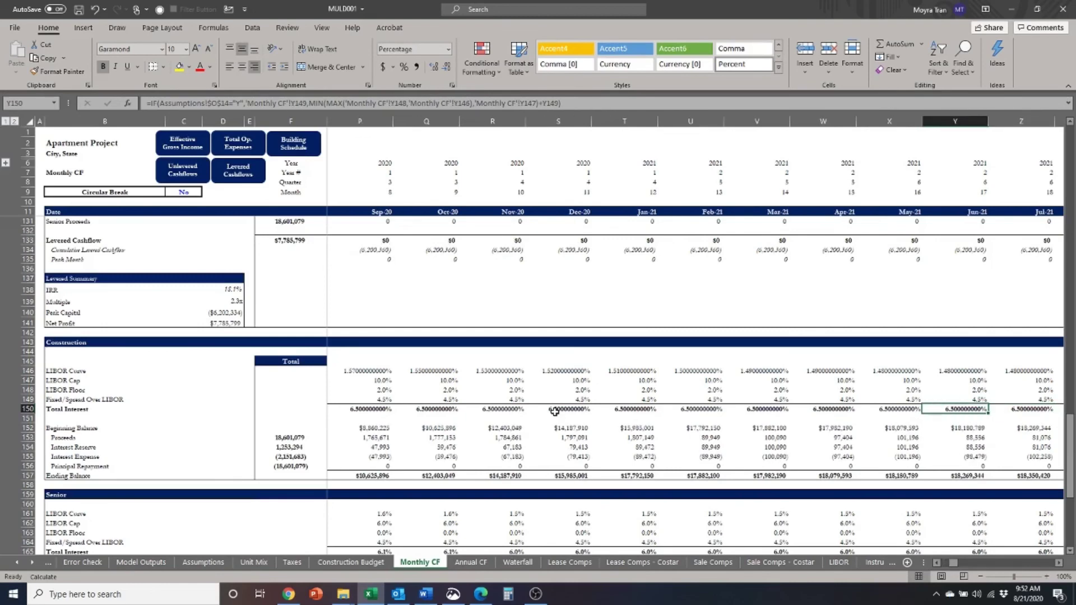
# Review Total Interest in later years around the LIBOR change, then return to cell A1.
pyautogui.press('Right')
pyautogui.press('Right')
pyautogui.press('Right')
pyautogui.press('Right')
pyautogui.press('Right')
pyautogui.press('Right')
pyautogui.press('Right')
pyautogui.press('Right')
pyautogui.press('Right')
pyautogui.press('Right')
pyautogui.press('Right')
pyautogui.press('Right')
pyautogui.press('Right')
pyautogui.press('Right')
pyautogui.press('Right')
pyautogui.press('Right')
pyautogui.press('Right')
pyautogui.press('Right')
pyautogui.press('Right')
pyautogui.press('Right')
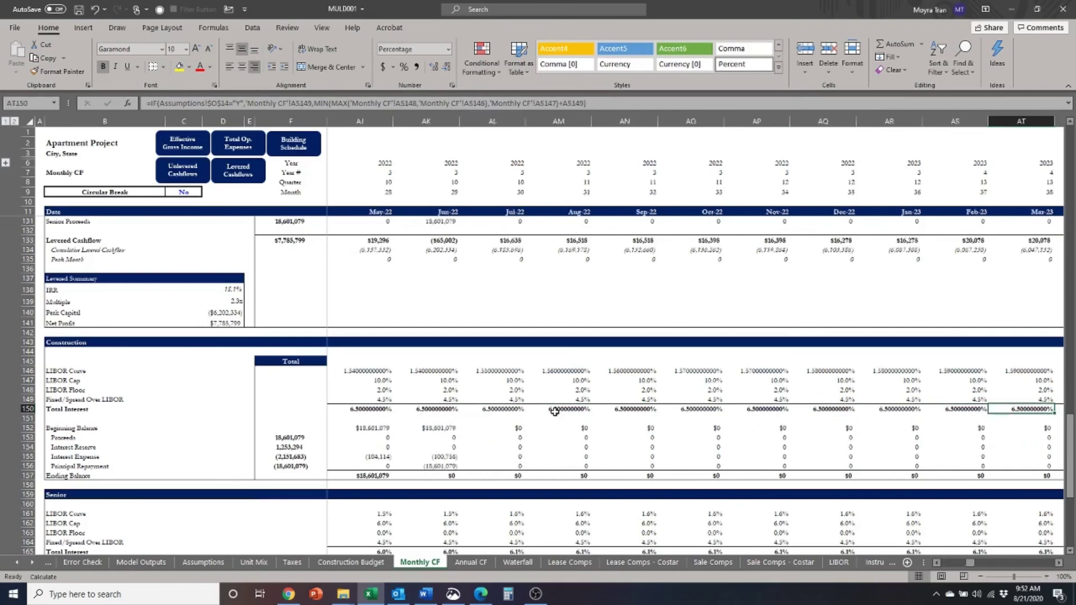
pyautogui.press('Right')
pyautogui.press('Right')
pyautogui.press('Right')
pyautogui.press('Right')
pyautogui.press('Right')
pyautogui.press('Right')
pyautogui.press('Right')
pyautogui.press('Right')
pyautogui.press('Right')
pyautogui.press('Right')
pyautogui.press('Right')
pyautogui.press('Right')
pyautogui.press('Right')
pyautogui.press('Right')
pyautogui.press('Right')
pyautogui.press('Right')
pyautogui.press('Right')
pyautogui.press('Right')
pyautogui.press('Right')
pyautogui.press('Right')
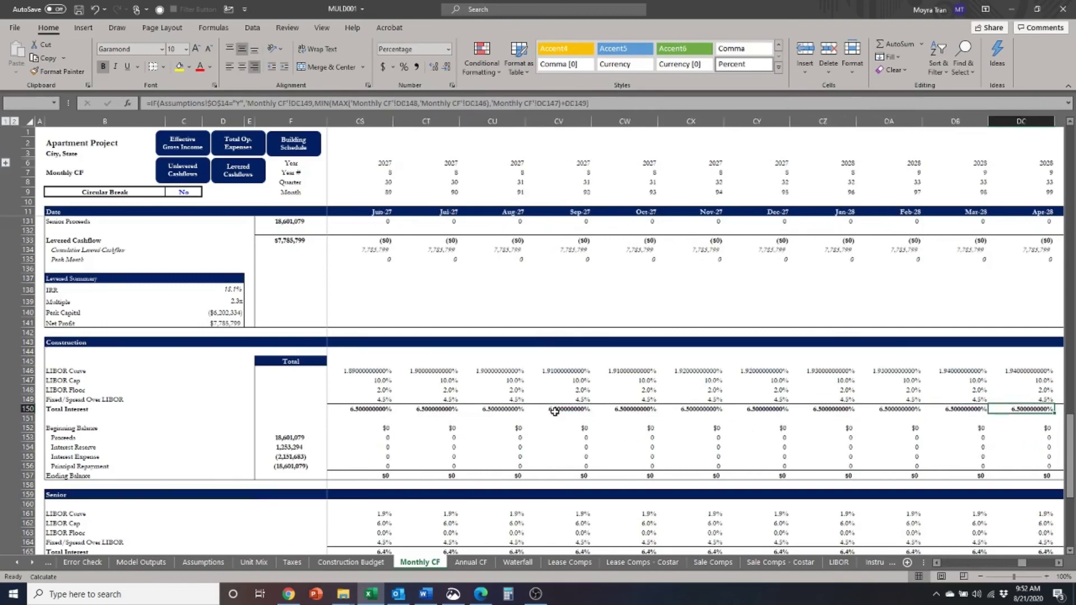
pyautogui.press('Right')
pyautogui.press('Right')
pyautogui.press('Right')
pyautogui.press('Right')
pyautogui.press('Right')
pyautogui.press('Right')
pyautogui.press('Right')
pyautogui.press('Right')
pyautogui.press('Left')
pyautogui.press('Left')
pyautogui.press('Left')
pyautogui.press('Left')
pyautogui.press('Left')
pyautogui.press('Left')
pyautogui.press('Left')
pyautogui.press('Left')
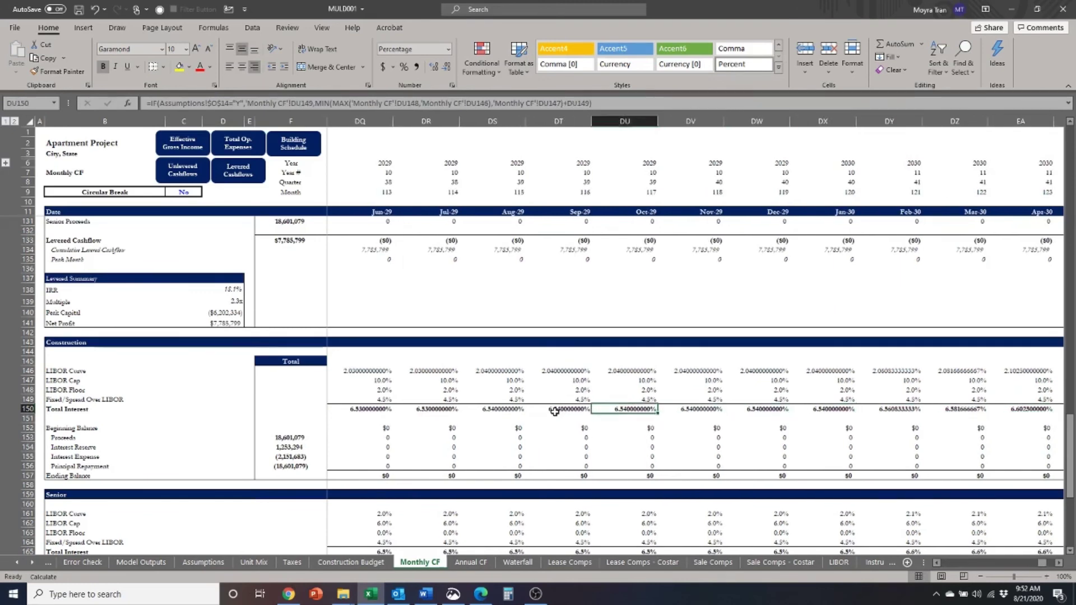
pyautogui.press('Right')
pyautogui.press('Right')
pyautogui.press('Right')
pyautogui.press('Right')
pyautogui.press('Right')
pyautogui.press('Right')
pyautogui.press('Right')
pyautogui.press('Right')
pyautogui.press('Right')
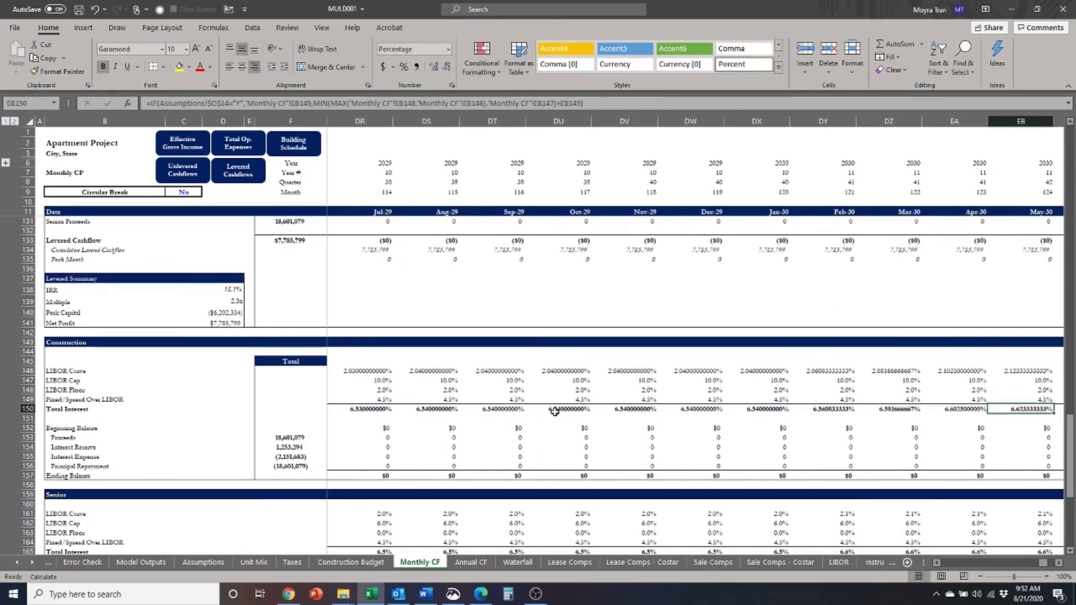
pyautogui.press('Left')
pyautogui.press('Left')
pyautogui.press('Left')
pyautogui.hotkey('ctrl', 'Home')
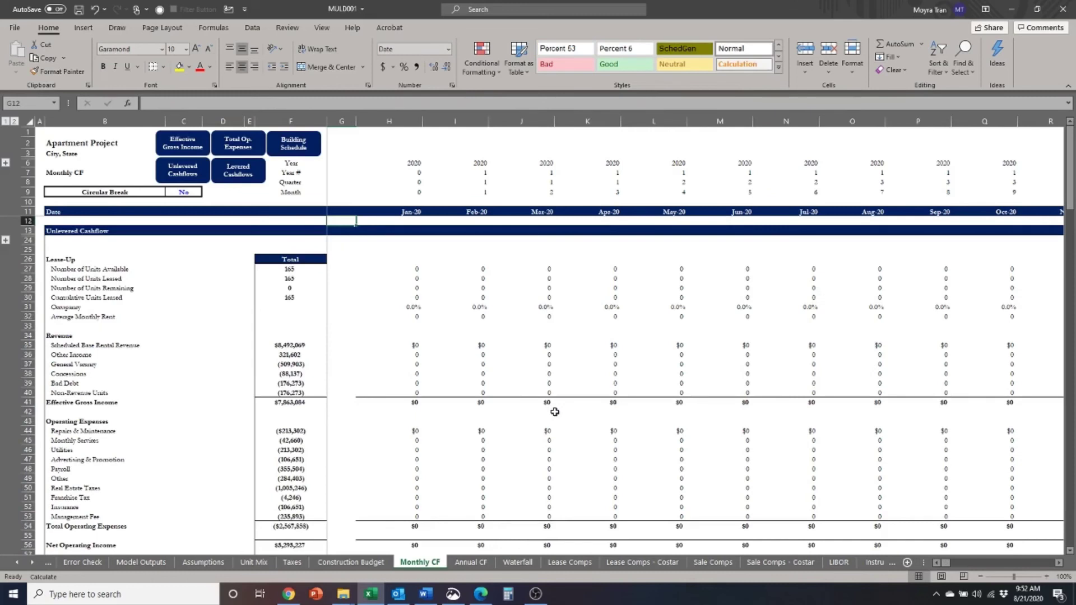